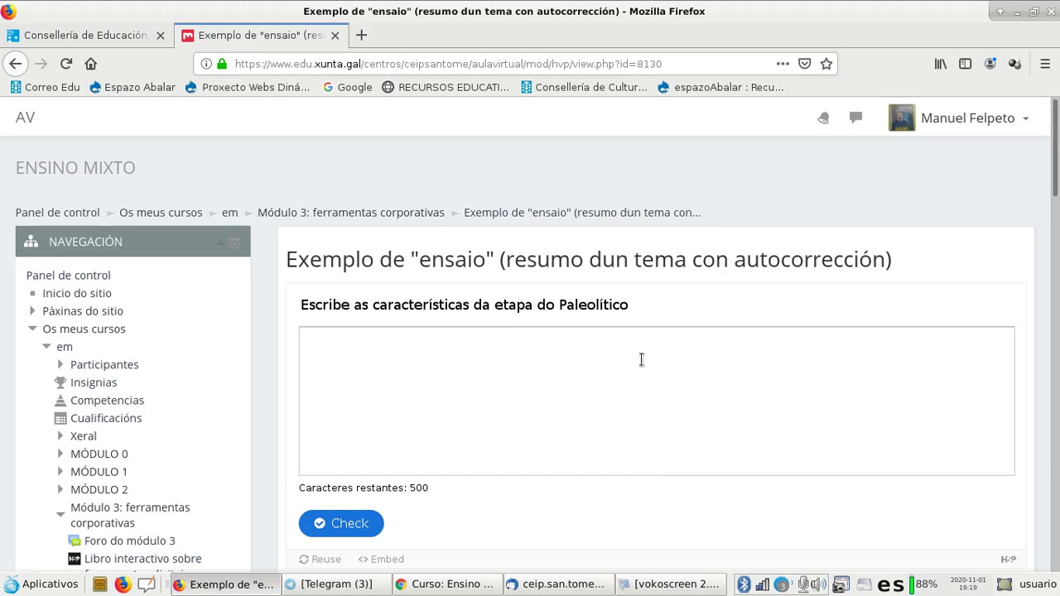
{"action": "scroll", "coordinate": [501, 496], "scroll_direction": "down", "scroll_amount": 3}
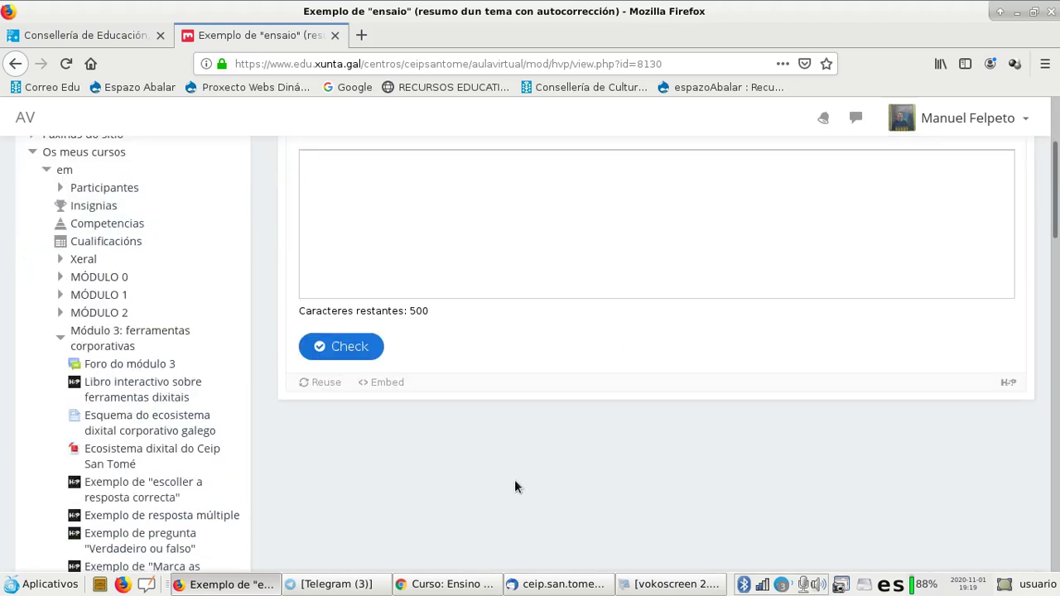
{"action": "scroll", "coordinate": [585, 487], "scroll_direction": "up", "scroll_amount": 2}
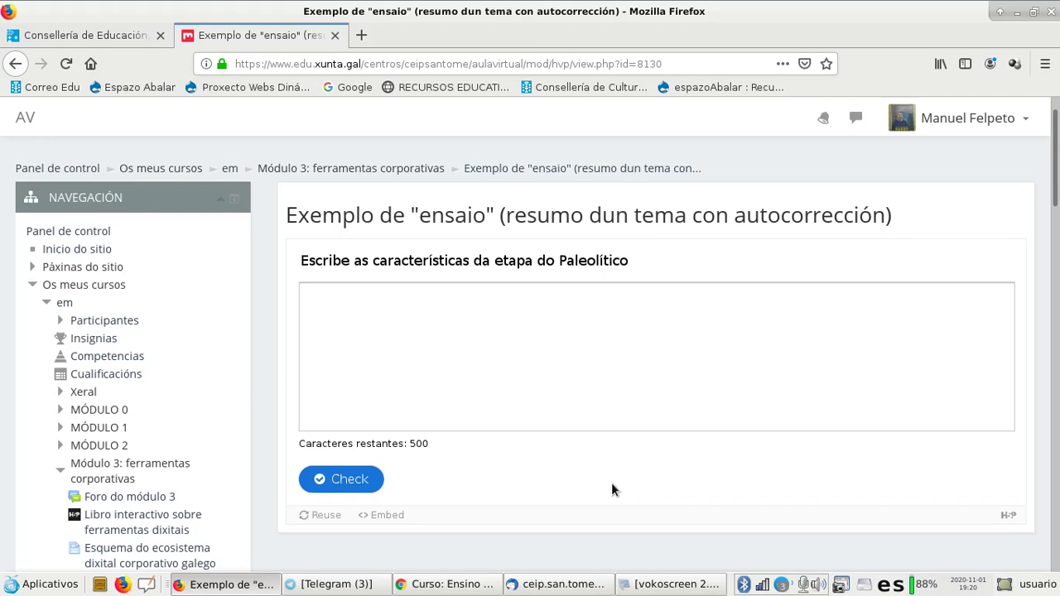
Switch to the Chrome window with the Ensino mixto course and add an Interactive Content activity at the end of the section before Módulo 4
{"action": "left_click", "coordinate": [447, 584]}
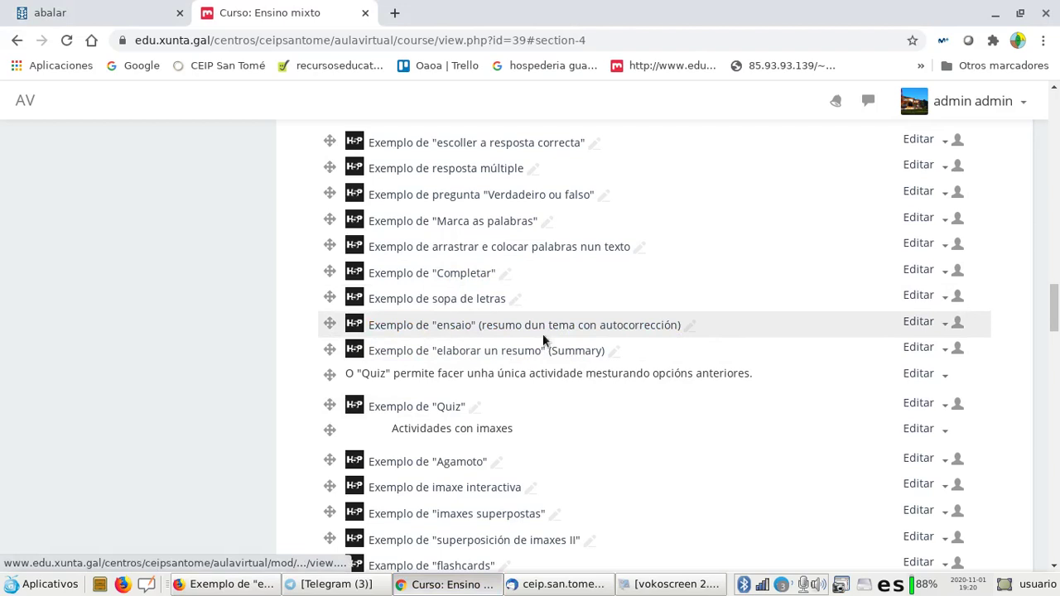
{"action": "scroll", "coordinate": [615, 507], "scroll_direction": "down", "scroll_amount": 8}
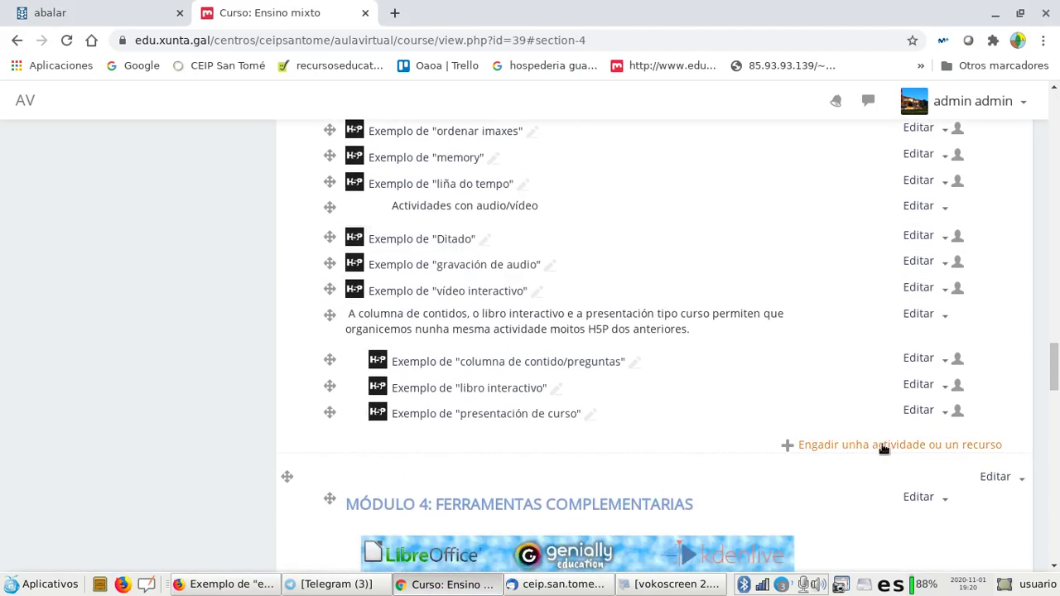
{"action": "left_click", "coordinate": [882, 445]}
{"action": "scroll", "coordinate": [453, 369], "scroll_direction": "down", "scroll_amount": 6}
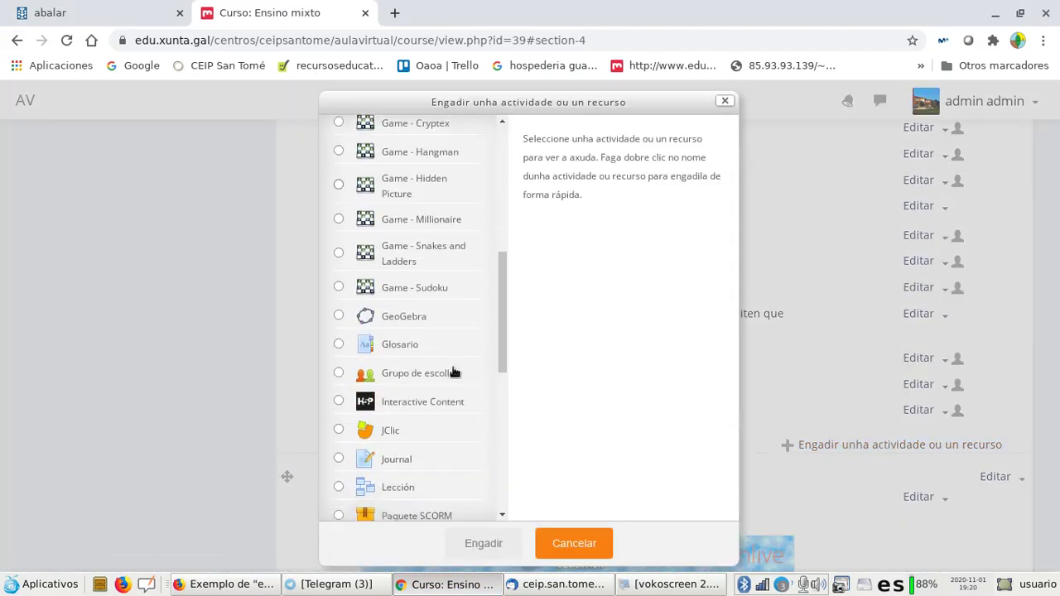
{"action": "scroll", "coordinate": [454, 372], "scroll_direction": "down", "scroll_amount": 3}
{"action": "left_click", "coordinate": [406, 204]}
{"action": "left_click", "coordinate": [499, 550]}
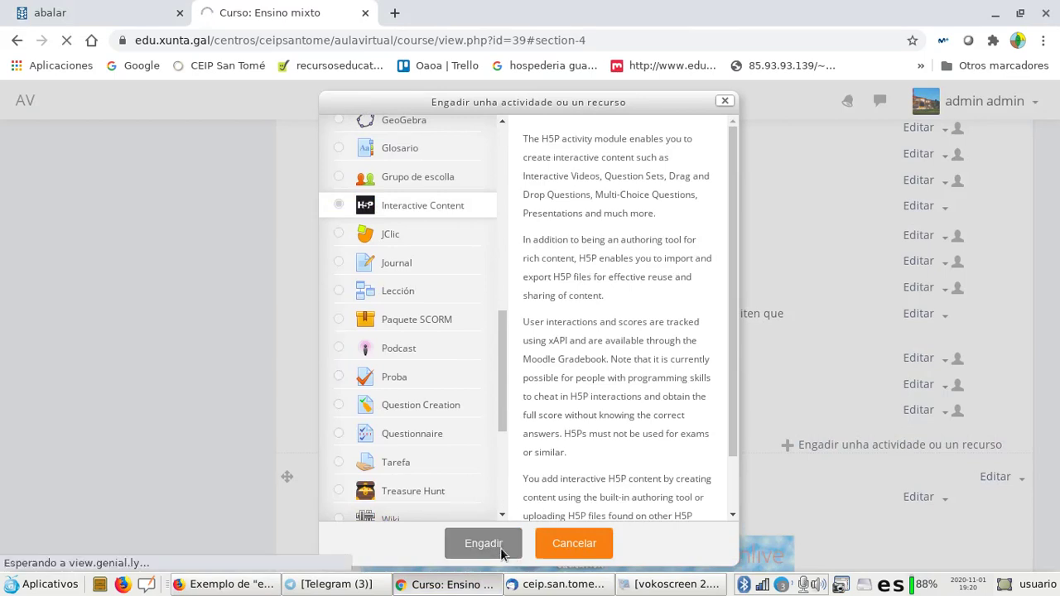
Search the H5P content types for "essay" and use the Essay type for the new activity
{"action": "scroll", "coordinate": [671, 435], "scroll_direction": "down", "scroll_amount": 3}
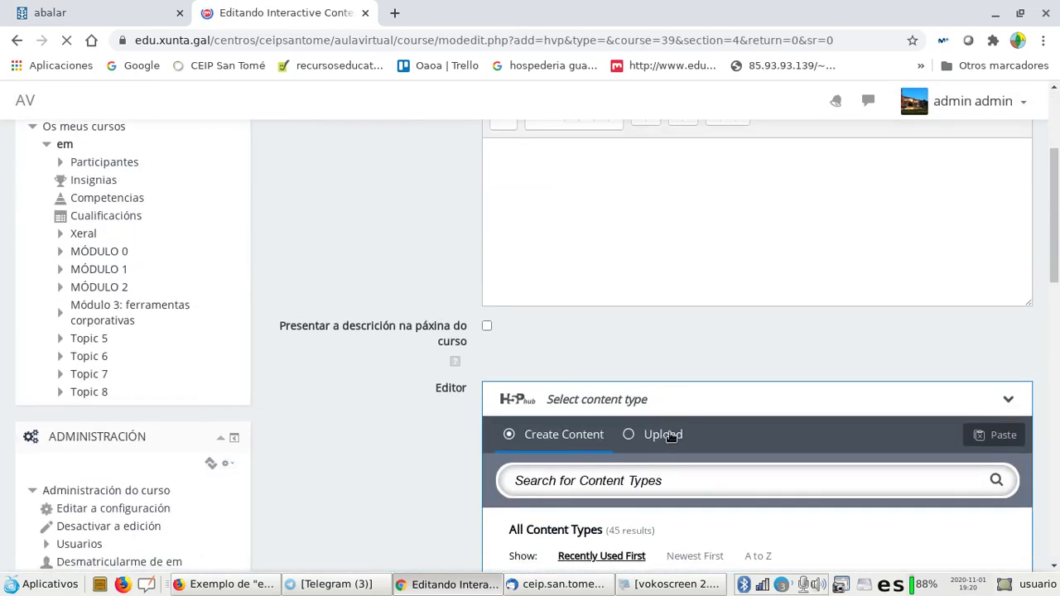
{"action": "scroll", "coordinate": [670, 436], "scroll_direction": "down", "scroll_amount": 2}
{"action": "left_click", "coordinate": [607, 316]}
{"action": "type", "text": "e"}
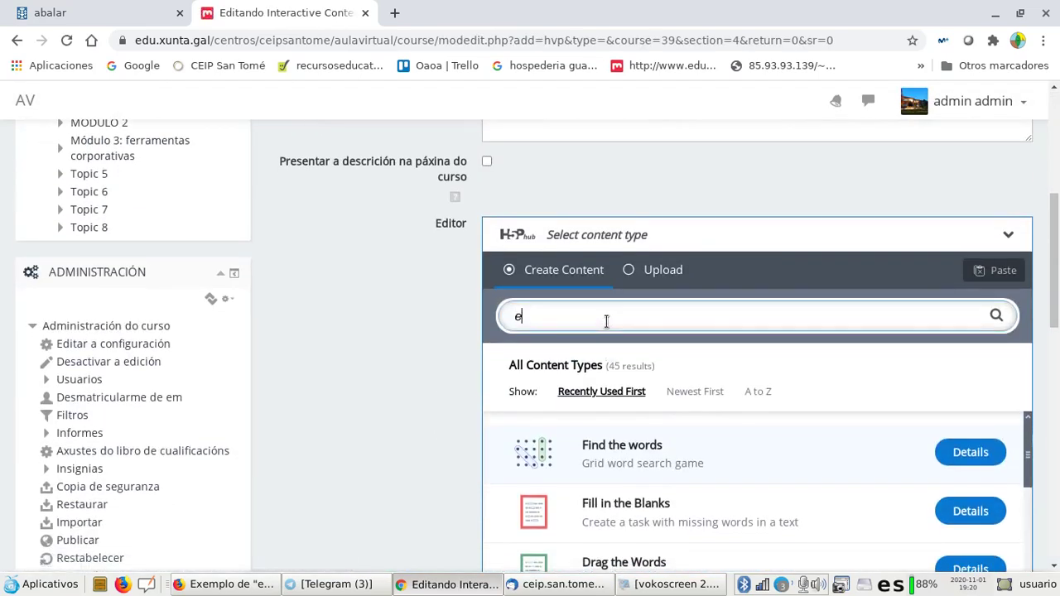
{"action": "type", "text": "ssay"}
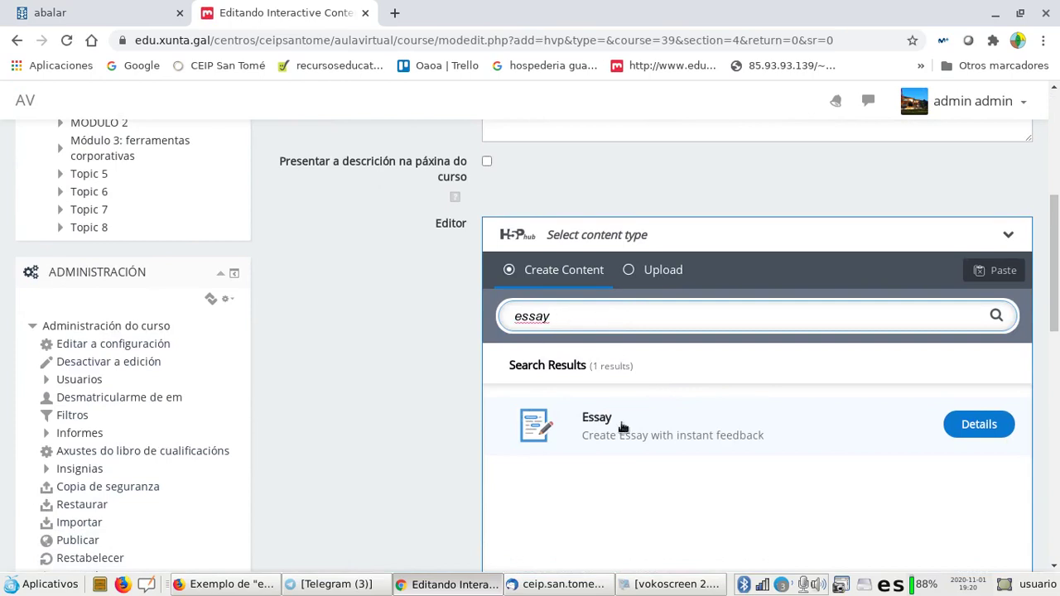
{"action": "left_click", "coordinate": [993, 424]}
{"action": "scroll", "coordinate": [969, 421], "scroll_direction": "down", "scroll_amount": 4}
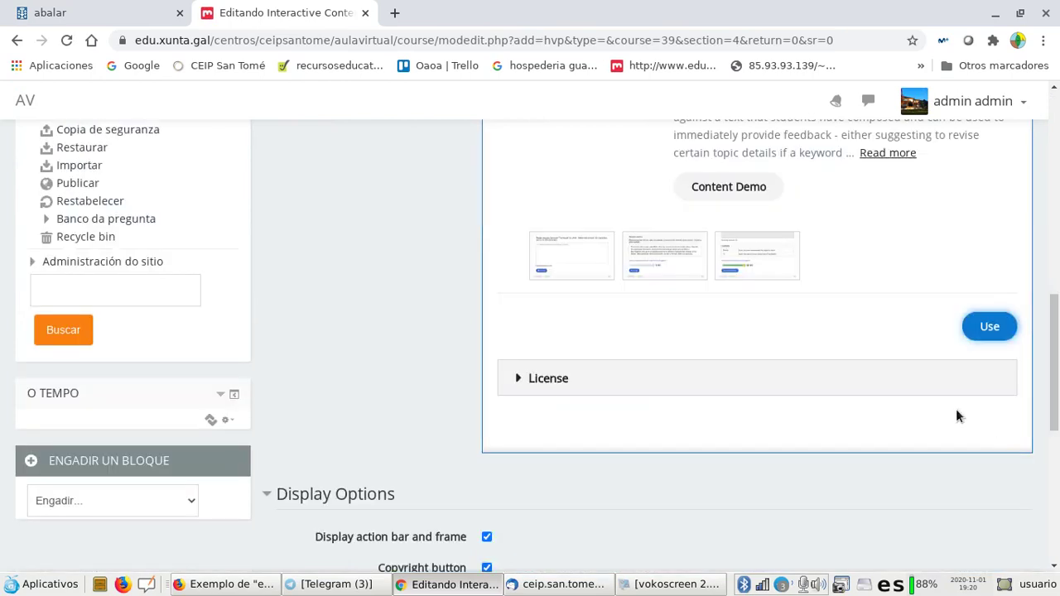
{"action": "left_click", "coordinate": [991, 325]}
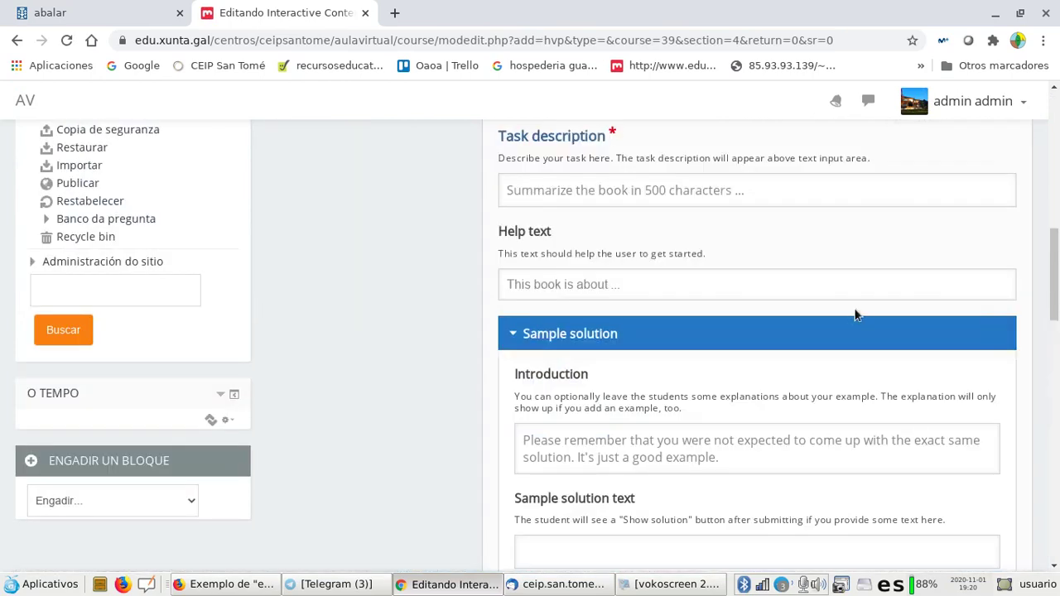
In the full-screen editor, title the essay "Ensaio" and enter the task description "Escribe un resumo do proceso da dixestión"
{"action": "scroll", "coordinate": [945, 223], "scroll_direction": "up", "scroll_amount": 5}
{"action": "left_click", "coordinate": [1010, 160]}
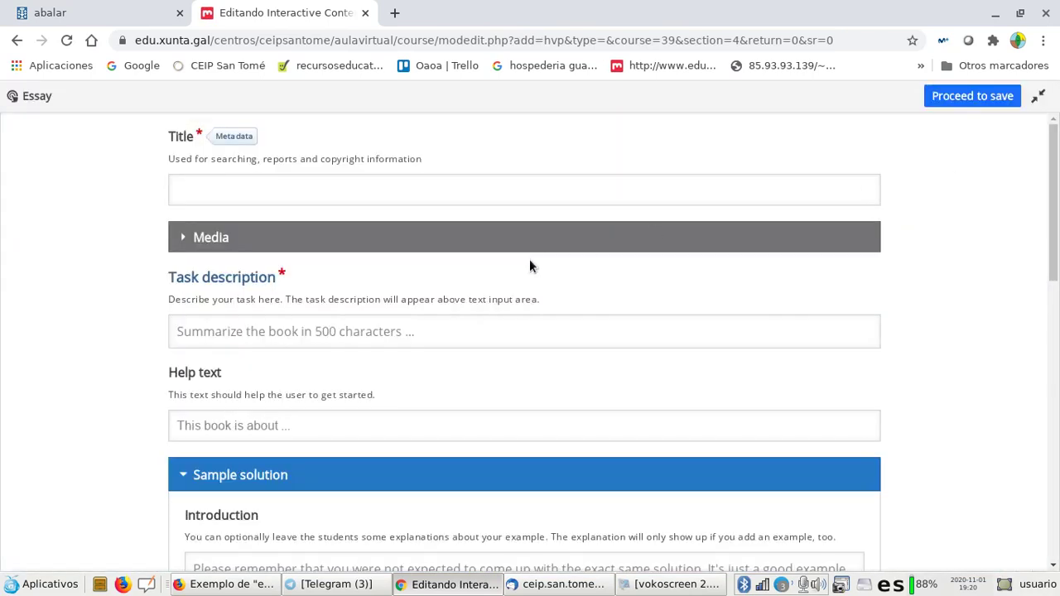
{"action": "left_click", "coordinate": [225, 188]}
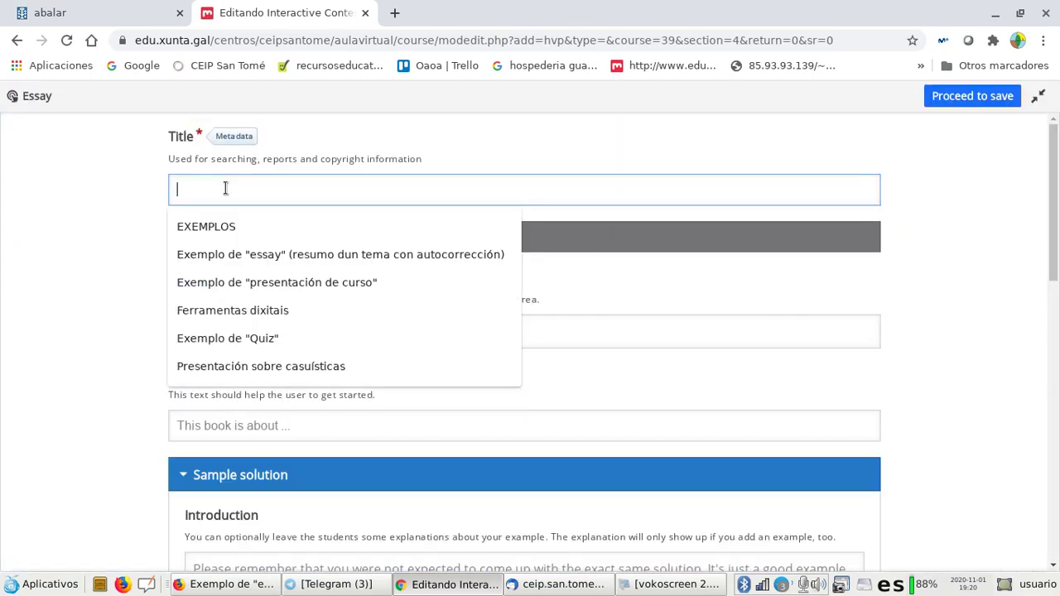
{"action": "type", "text": "Ensaio"}
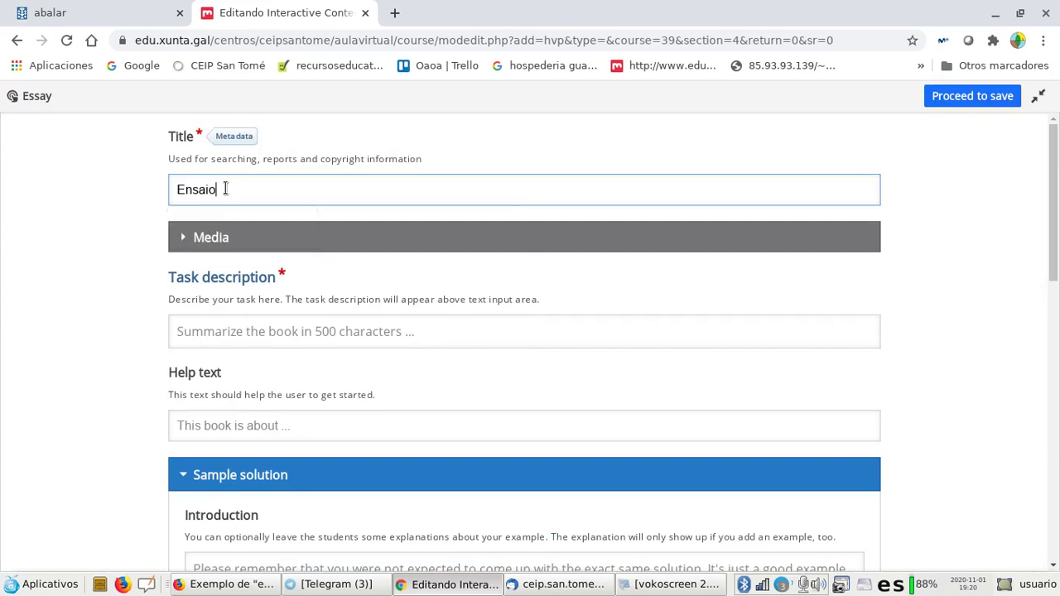
{"action": "left_click", "coordinate": [209, 330]}
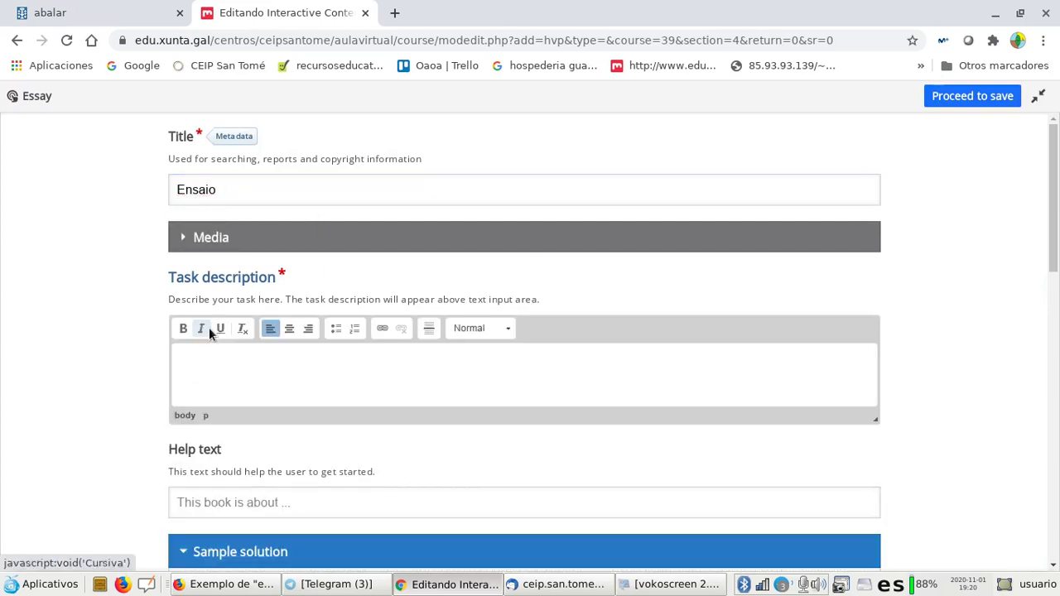
{"action": "type", "text": "Escribe un resumo do proceso da dixestión"}
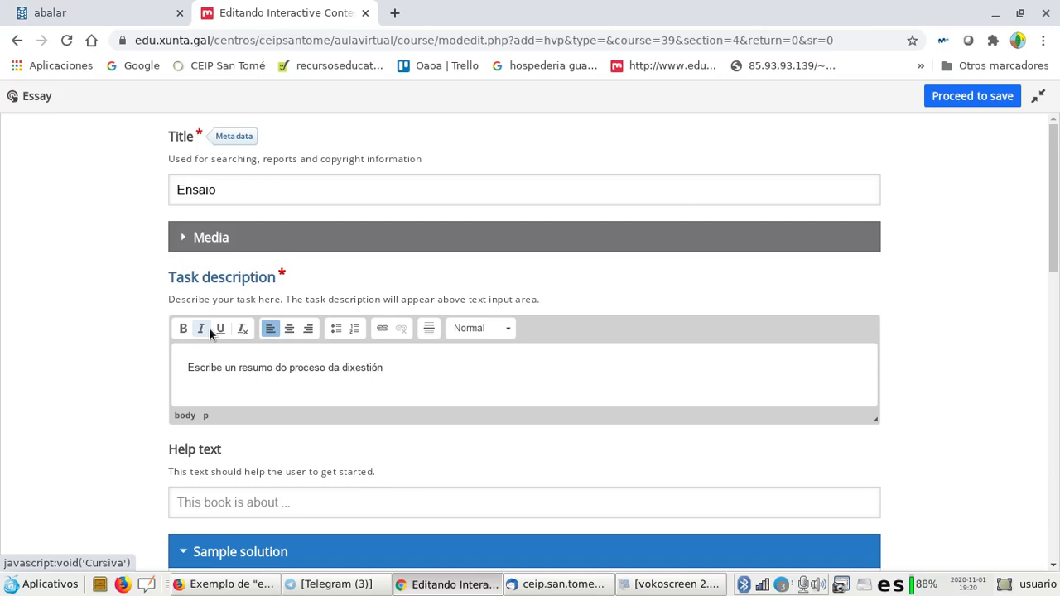
Leave the sample solution text empty and enter "saliva" as the essay's first keyword
{"action": "scroll", "coordinate": [209, 327], "scroll_direction": "down", "scroll_amount": 5}
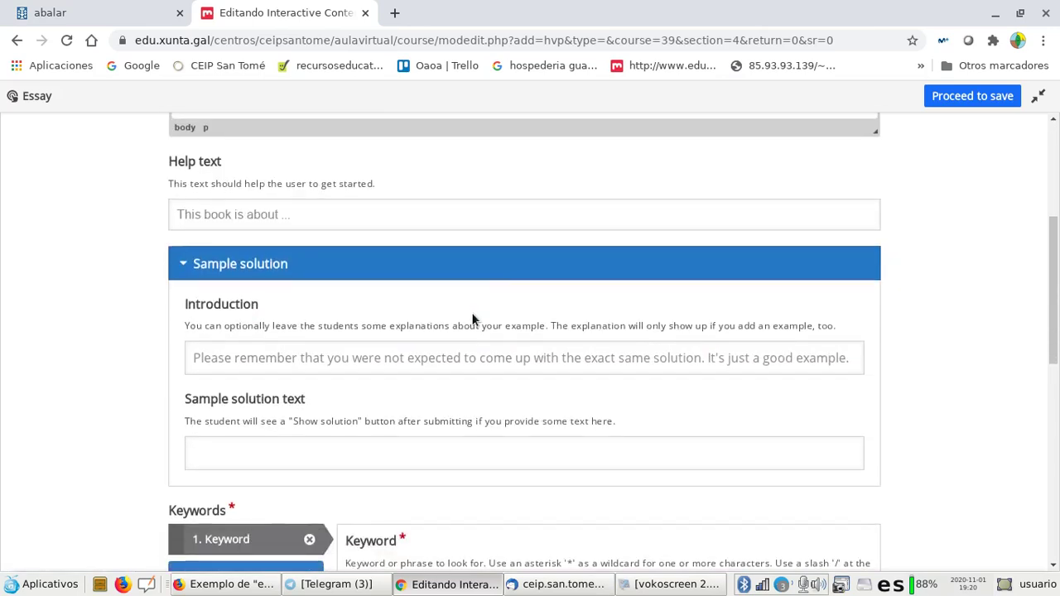
{"action": "left_click", "coordinate": [280, 455]}
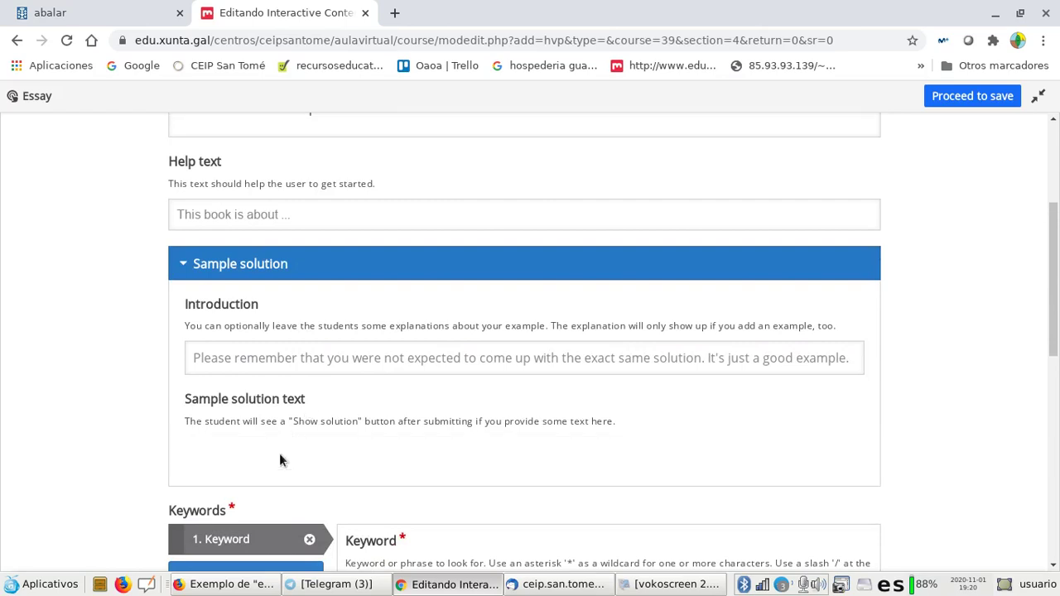
{"action": "scroll", "coordinate": [643, 378], "scroll_direction": "down", "scroll_amount": 3}
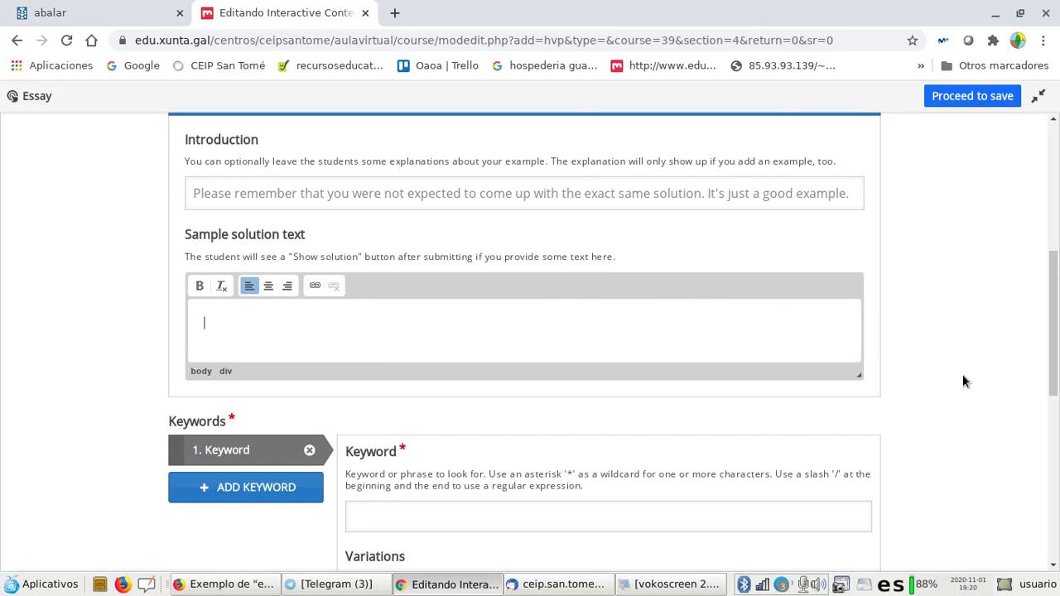
{"action": "scroll", "coordinate": [956, 331], "scroll_direction": "down", "scroll_amount": 3}
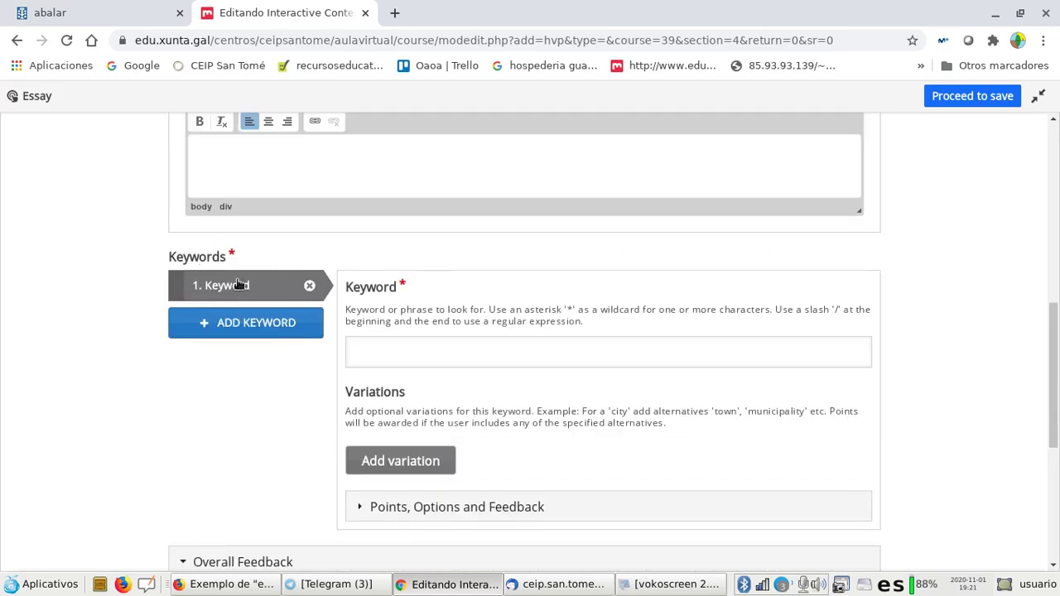
{"action": "left_click", "coordinate": [392, 346]}
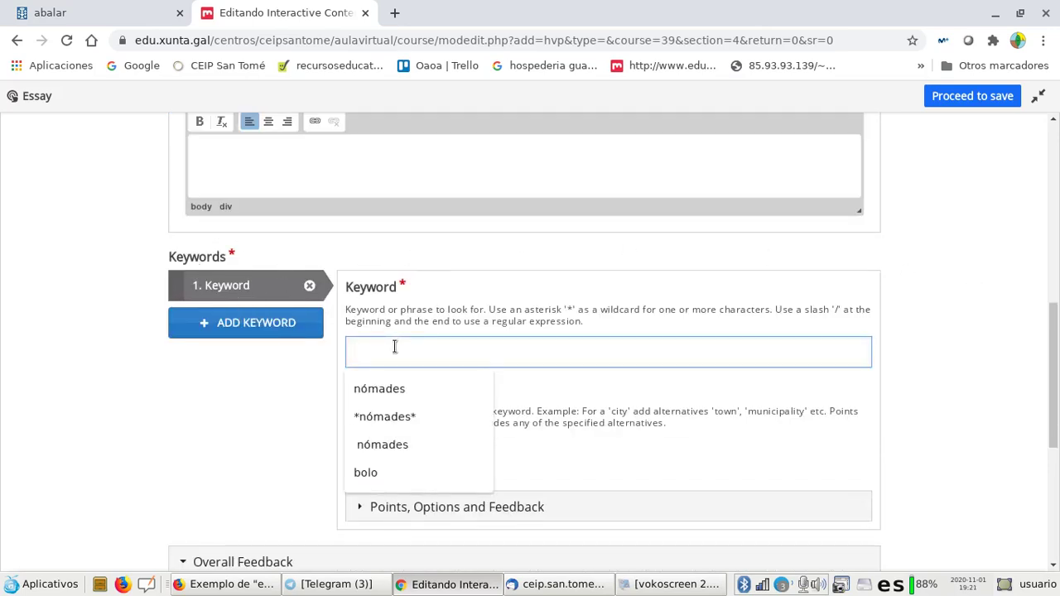
{"action": "type", "text": "saliva"}
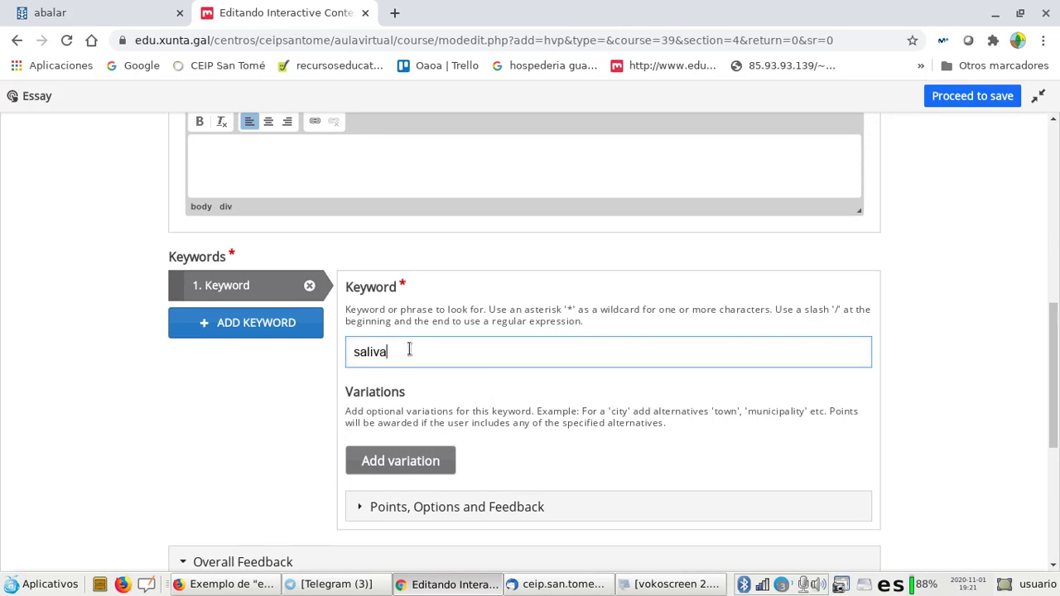
Add "esófago" and "estómago" as the second and third keywords
{"action": "scroll", "coordinate": [406, 346], "scroll_direction": "down", "scroll_amount": 3}
{"action": "left_click", "coordinate": [244, 200]}
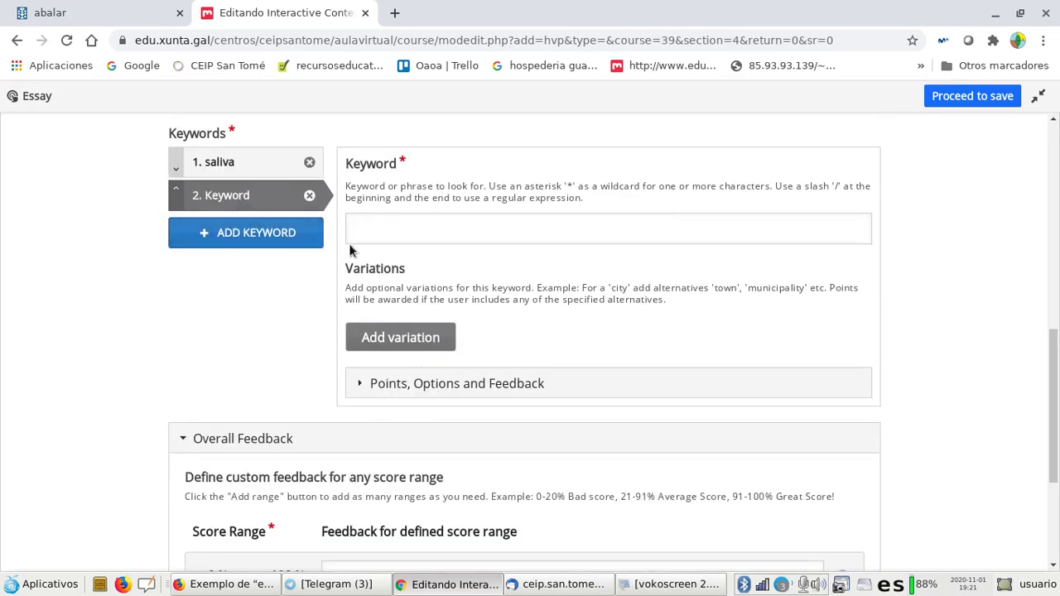
{"action": "left_click", "coordinate": [391, 233]}
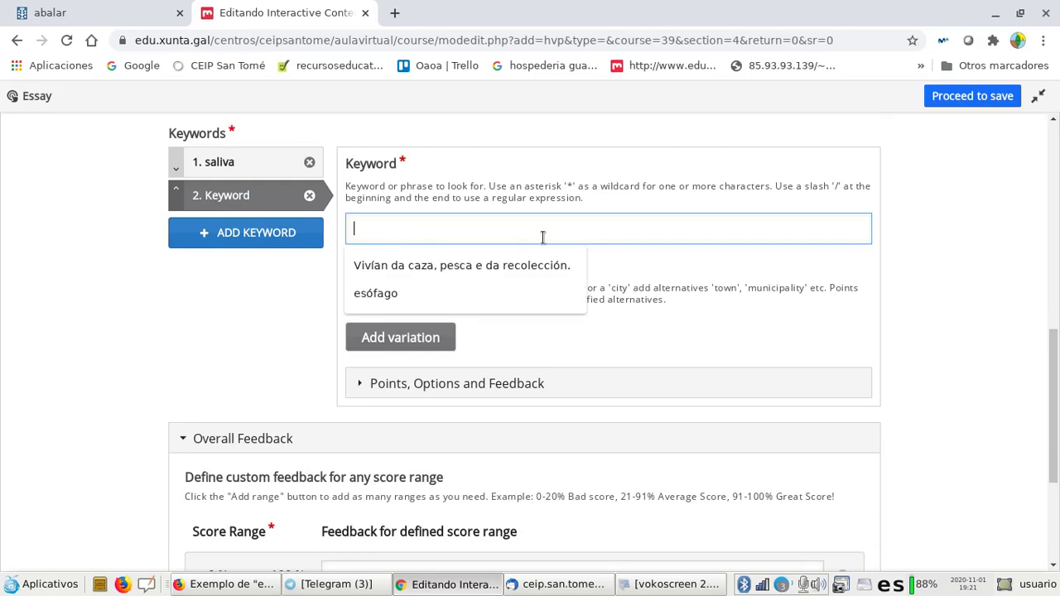
{"action": "type", "text": "esófago"}
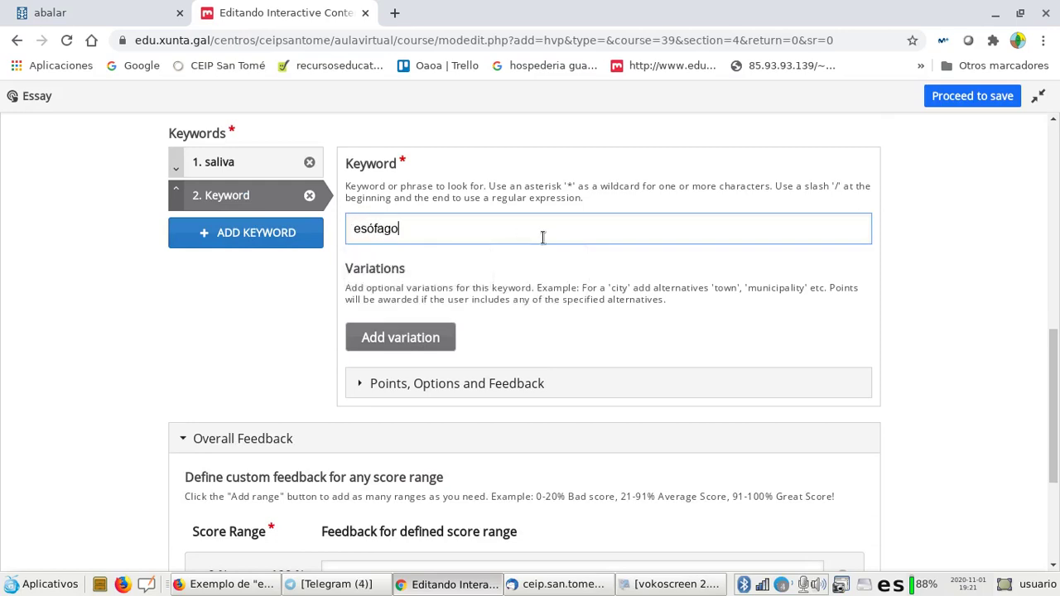
{"action": "left_click", "coordinate": [277, 238]}
{"action": "left_click", "coordinate": [375, 232]}
{"action": "type", "text": "estómago"}
Add a fourth keyword, "intestino", correcting its spelling
{"action": "left_click", "coordinate": [264, 266]}
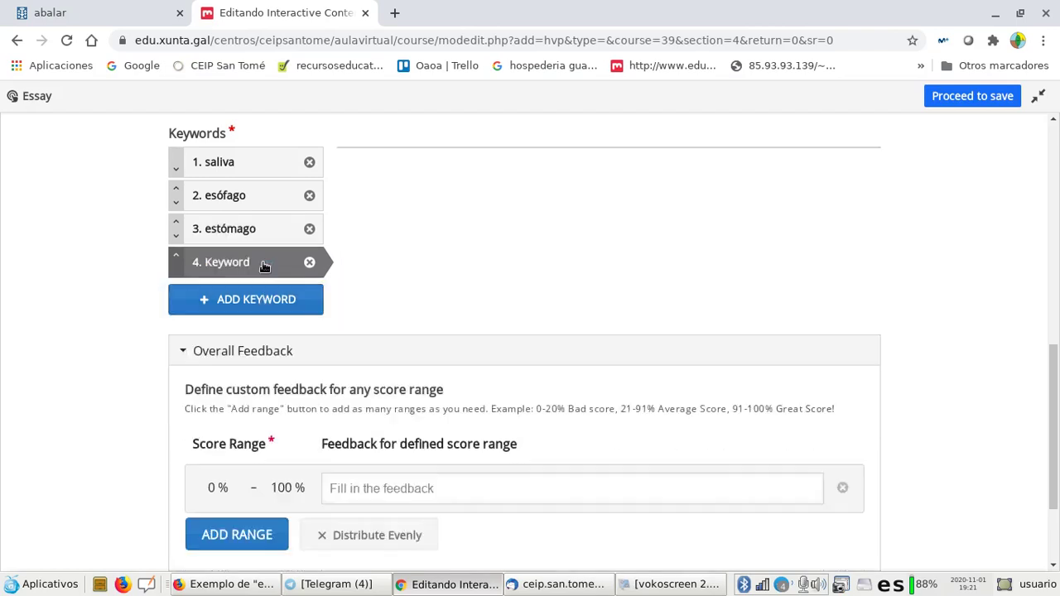
{"action": "left_click", "coordinate": [378, 234]}
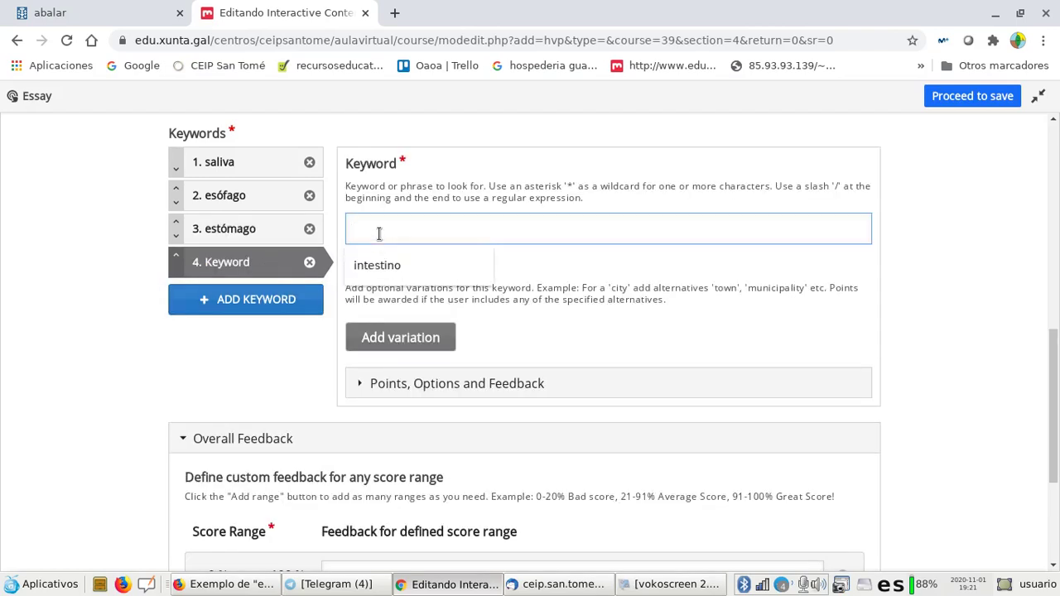
{"action": "type", "text": "inter"}
{"action": "type", "text": "stino"}
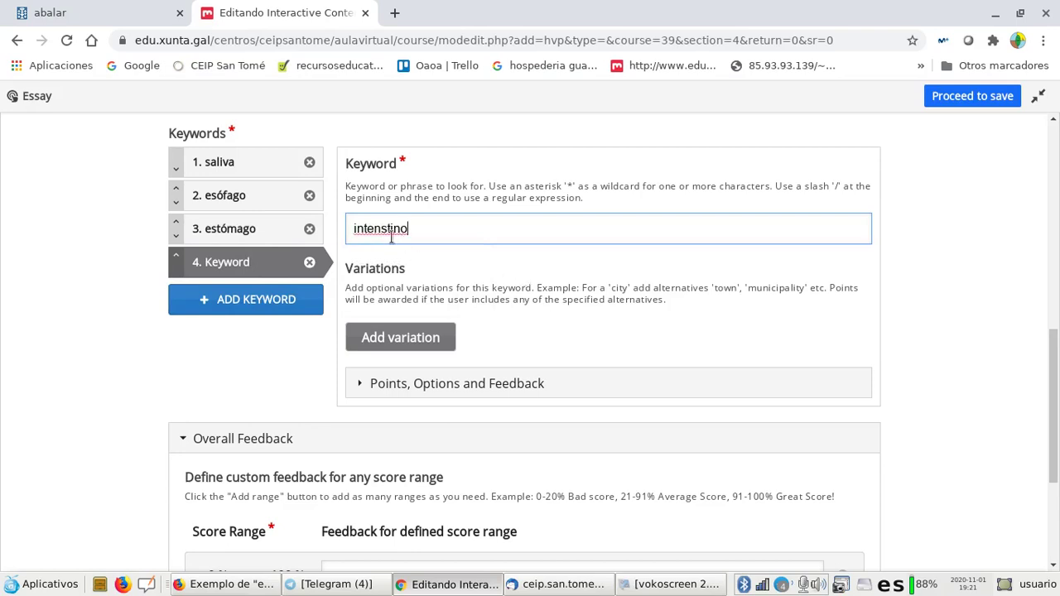
{"action": "left_click", "coordinate": [381, 229]}
{"action": "key", "text": "BackSpace"}
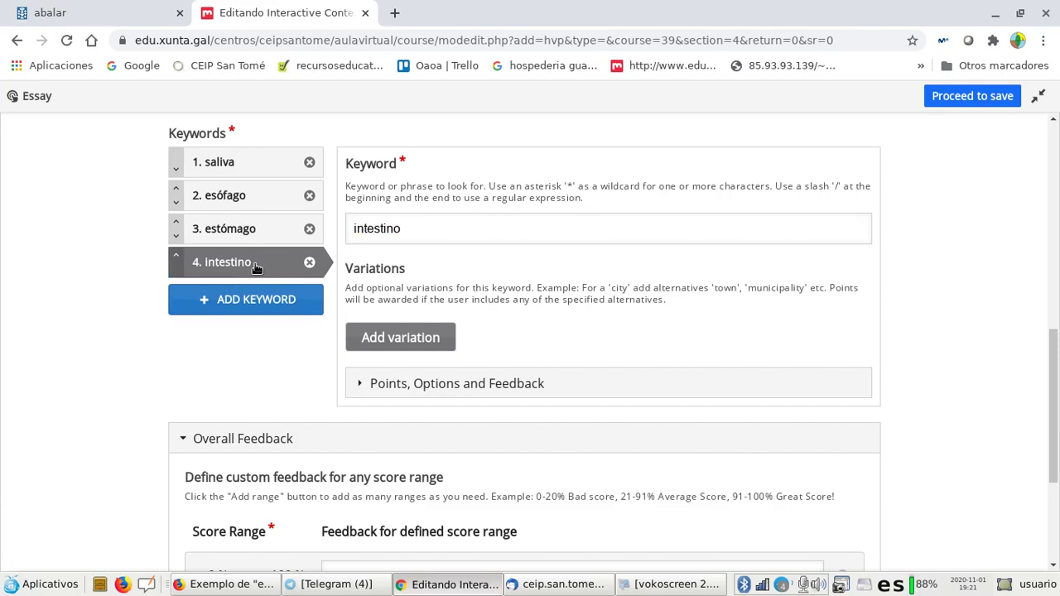
Add "heces" and "bolo" as the fifth and sixth keywords
{"action": "left_click", "coordinate": [249, 303]}
{"action": "left_click", "coordinate": [394, 228]}
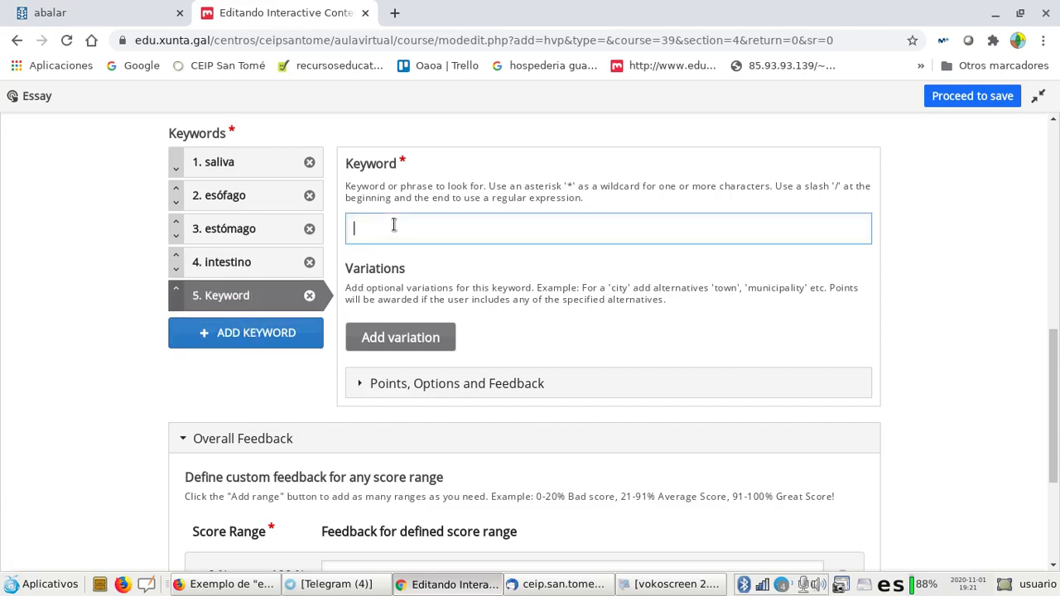
{"action": "type", "text": "heces"}
{"action": "left_click", "coordinate": [232, 332]}
{"action": "left_click", "coordinate": [497, 239]}
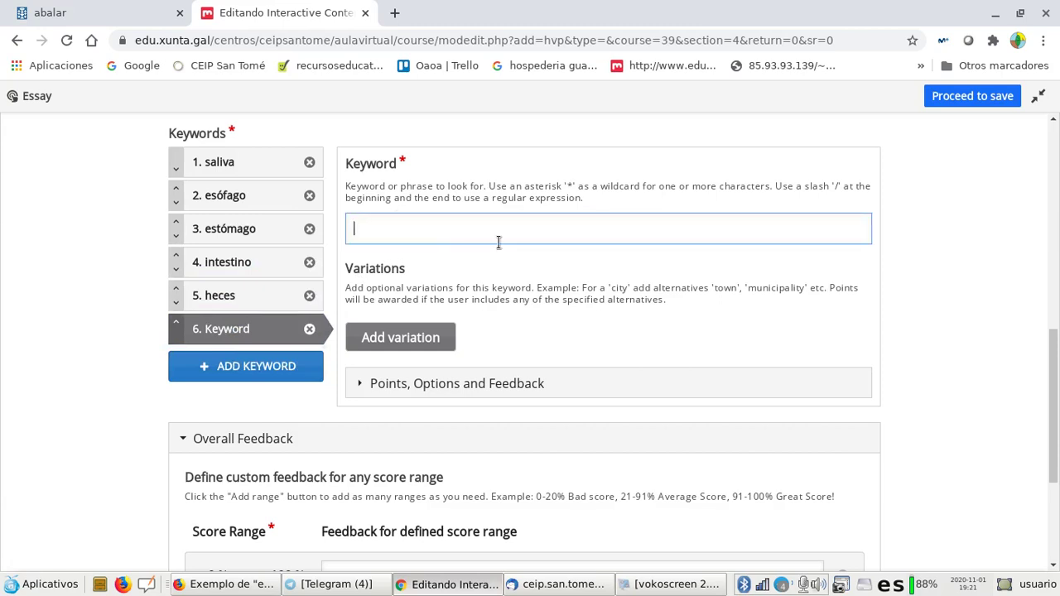
{"action": "type", "text": "bolo"}
{"action": "left_click", "coordinate": [613, 324]}
Expand the points, options and feedback settings of the "saliva" keyword and review them
{"action": "left_click", "coordinate": [247, 162]}
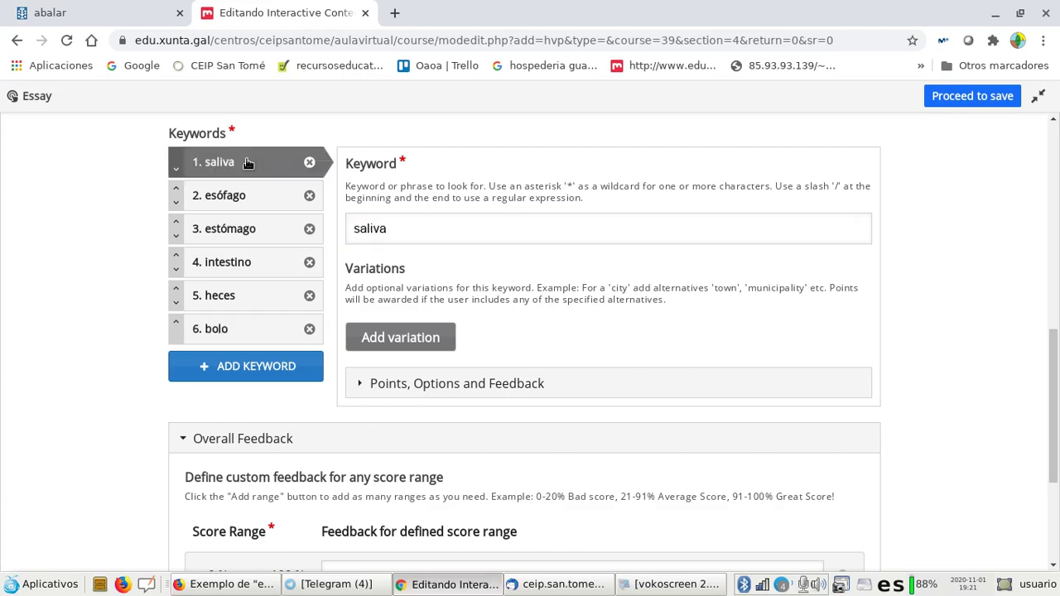
{"action": "scroll", "coordinate": [596, 318], "scroll_direction": "down", "scroll_amount": 3}
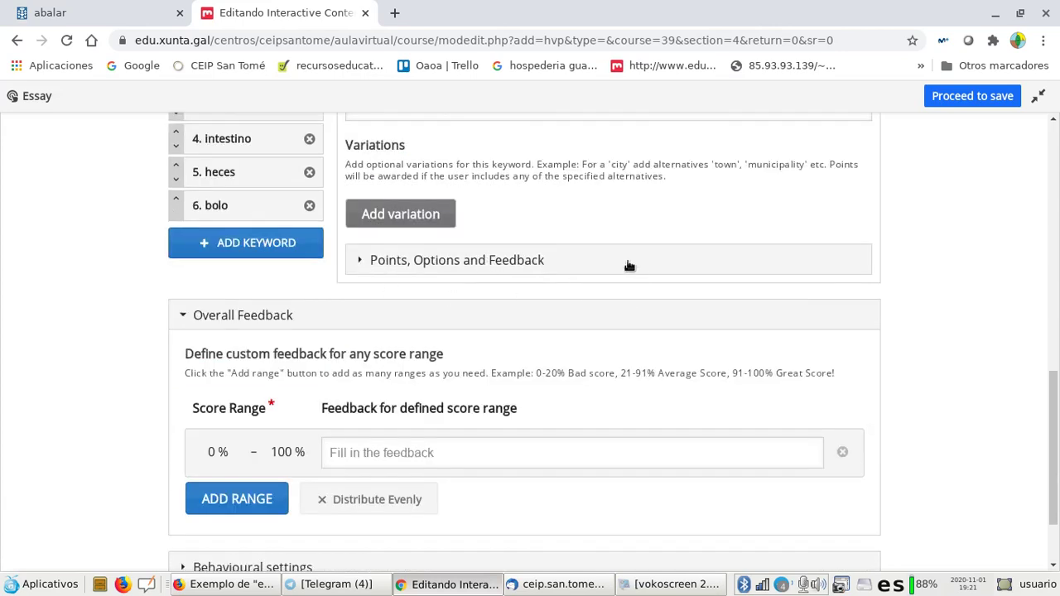
{"action": "left_click", "coordinate": [359, 260]}
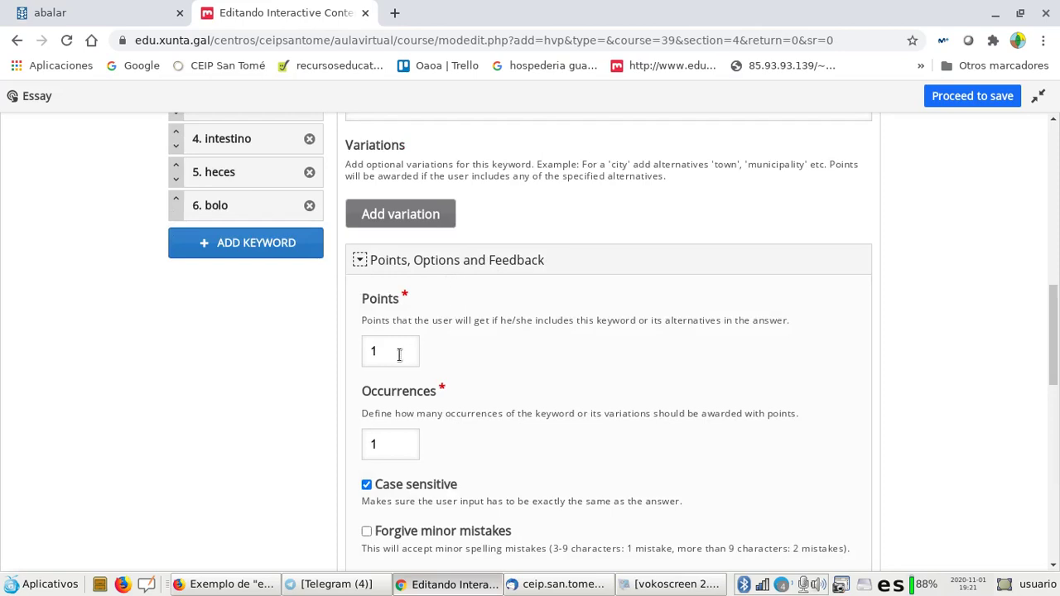
{"action": "scroll", "coordinate": [614, 349], "scroll_direction": "down", "scroll_amount": 2}
{"action": "scroll", "coordinate": [604, 346], "scroll_direction": "up", "scroll_amount": 6}
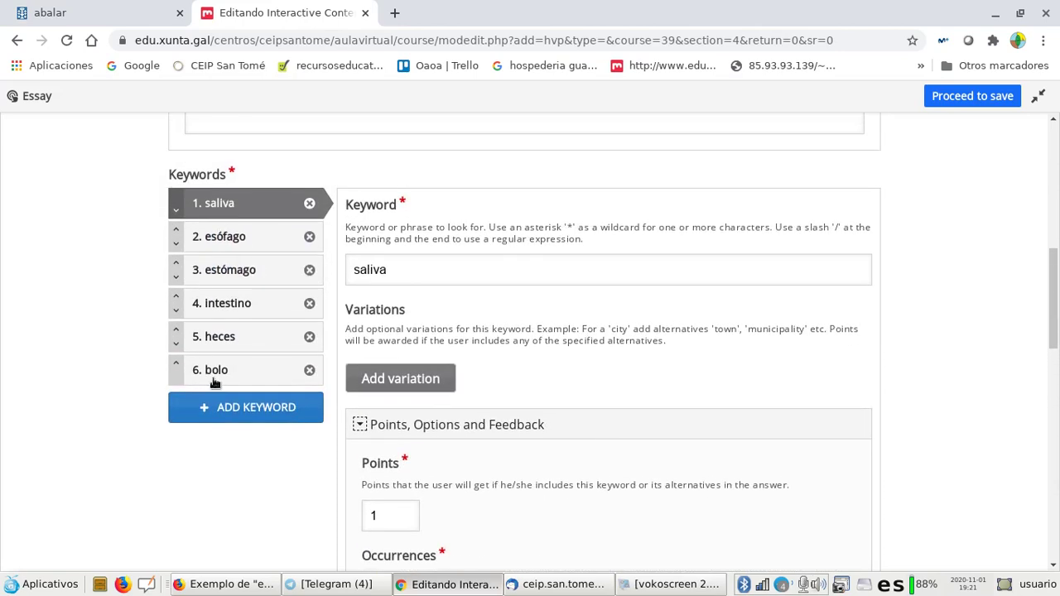
Set the points awarded for the "saliva" keyword to 10
{"action": "scroll", "coordinate": [612, 404], "scroll_direction": "down", "scroll_amount": 5}
{"action": "scroll", "coordinate": [611, 403], "scroll_direction": "down", "scroll_amount": 2}
{"action": "scroll", "coordinate": [611, 403], "scroll_direction": "up", "scroll_amount": 2}
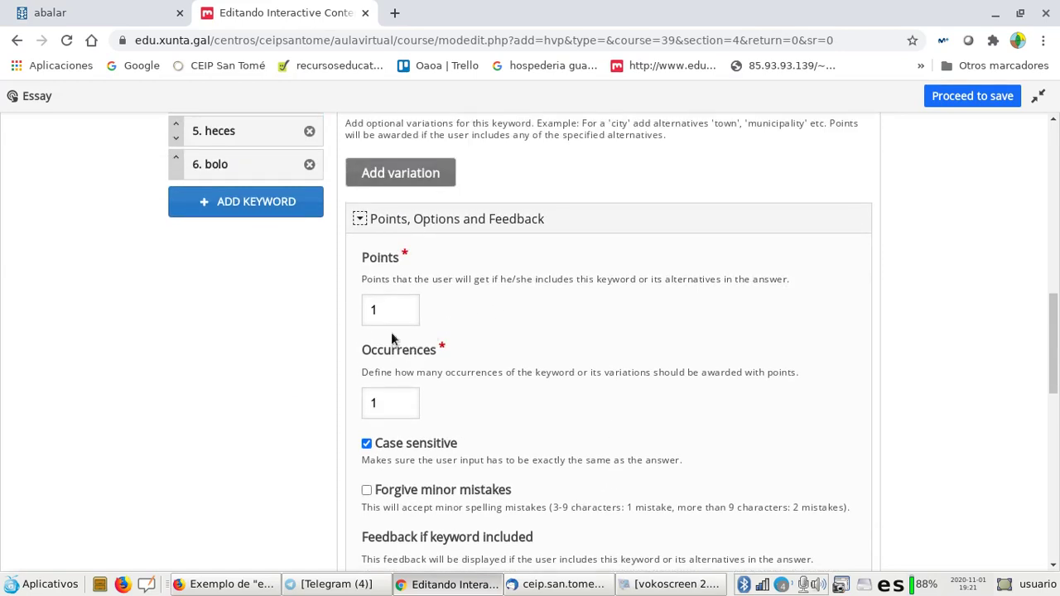
{"action": "left_click", "coordinate": [386, 309]}
{"action": "type", "text": "0"}
{"action": "left_click", "coordinate": [610, 322]}
{"action": "scroll", "coordinate": [607, 286], "scroll_direction": "down", "scroll_amount": 2}
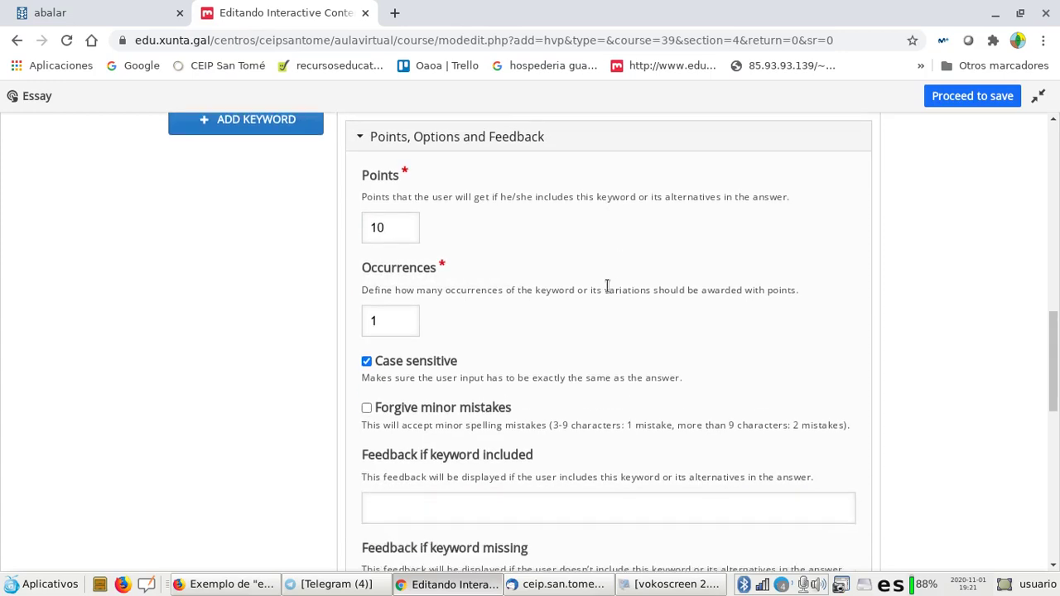
Enable forgiving minor mistakes for the "saliva" keyword, keeping case sensitivity on
{"action": "scroll", "coordinate": [622, 284], "scroll_direction": "down", "scroll_amount": 3}
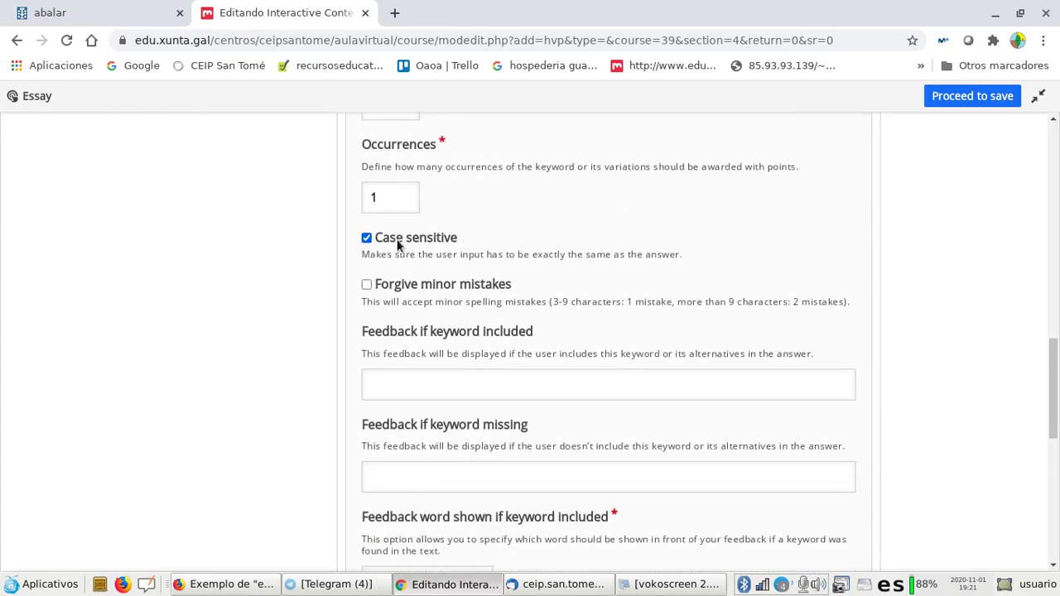
{"action": "scroll", "coordinate": [457, 240], "scroll_direction": "up", "scroll_amount": 6}
{"action": "scroll", "coordinate": [457, 240], "scroll_direction": "up", "scroll_amount": 1}
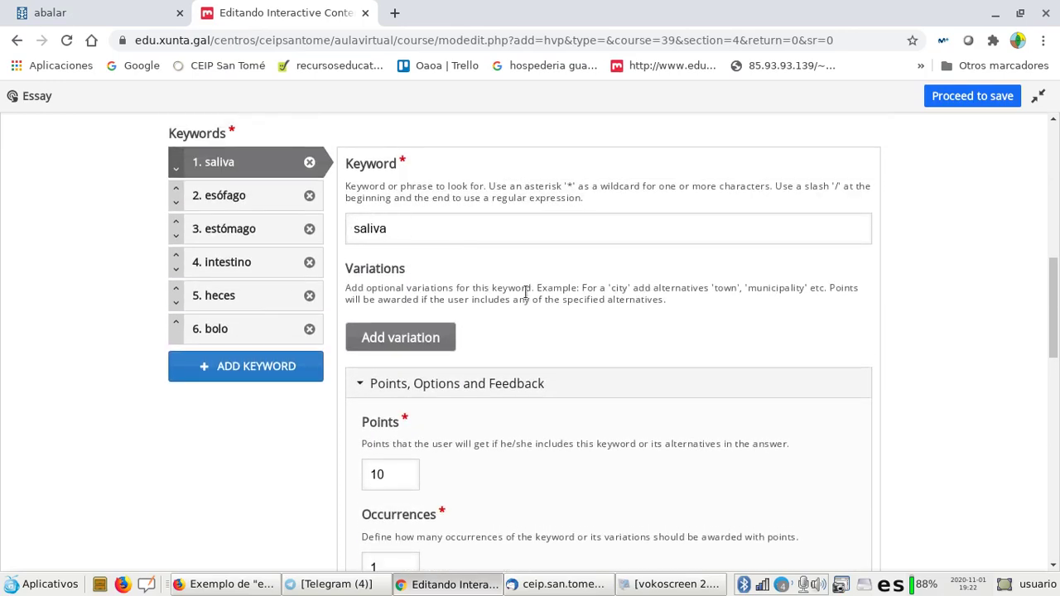
{"action": "scroll", "coordinate": [525, 294], "scroll_direction": "down", "scroll_amount": 6}
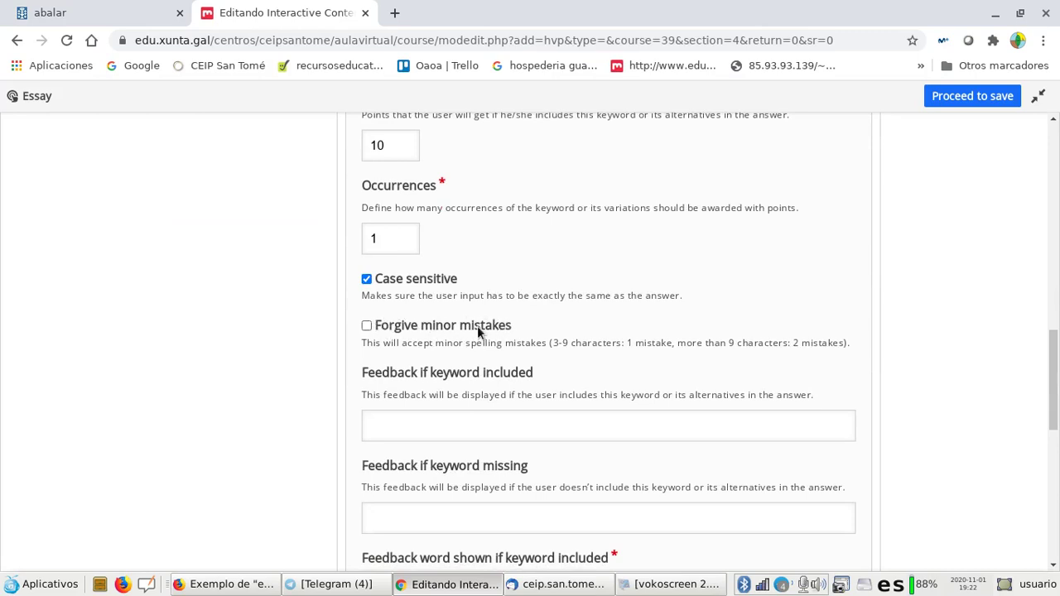
{"action": "left_click", "coordinate": [369, 327]}
{"action": "scroll", "coordinate": [613, 346], "scroll_direction": "down", "scroll_amount": 2}
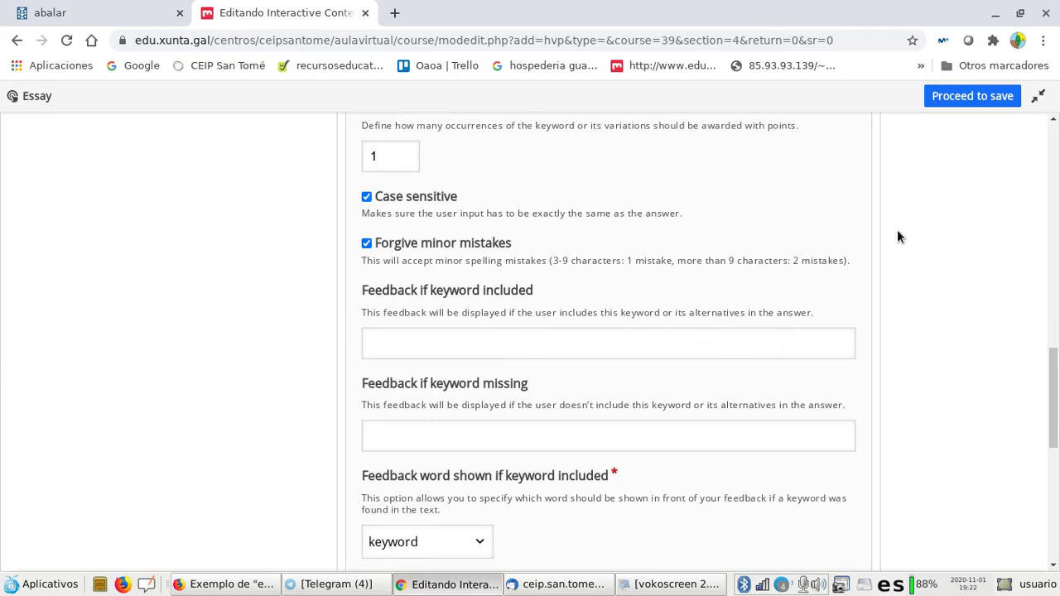
Review the keyword feedback options, the overall feedback score ranges and the sample solution text field
{"action": "scroll", "coordinate": [679, 340], "scroll_direction": "down", "scroll_amount": 1}
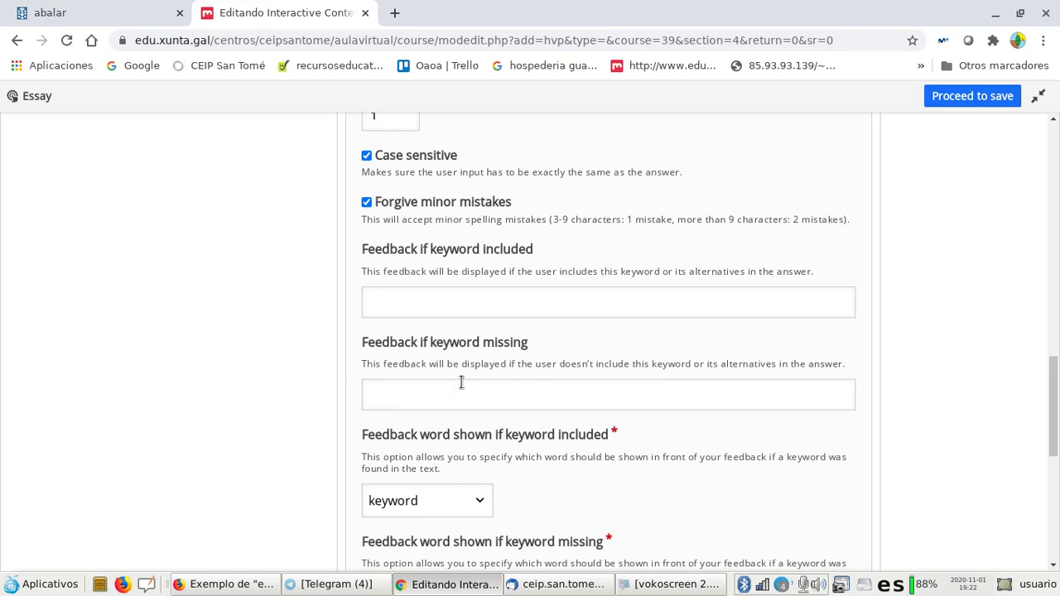
{"action": "scroll", "coordinate": [894, 381], "scroll_direction": "down", "scroll_amount": 3}
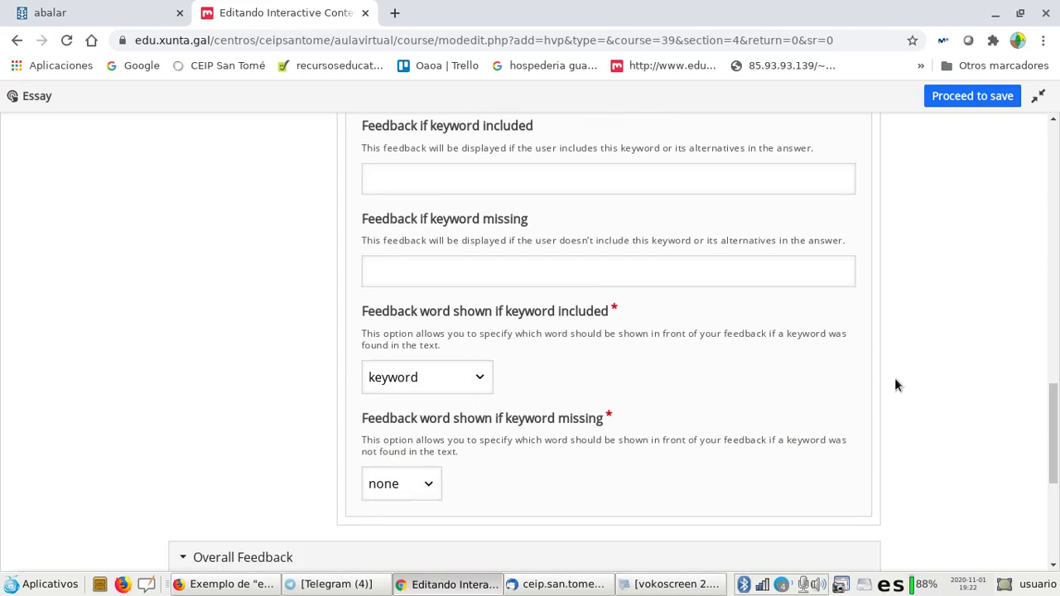
{"action": "scroll", "coordinate": [894, 381], "scroll_direction": "down", "scroll_amount": 5}
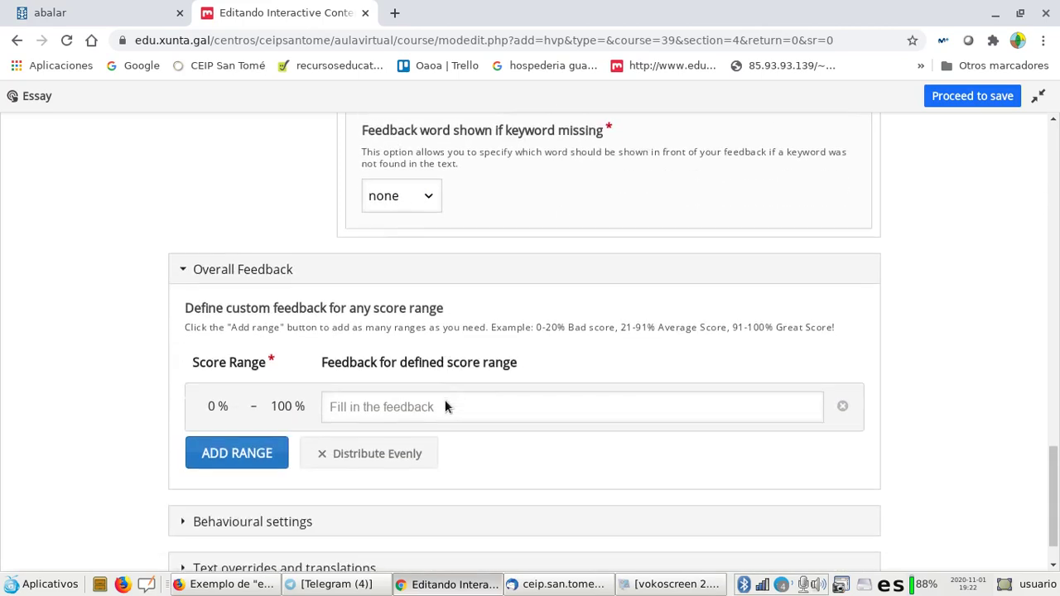
{"action": "scroll", "coordinate": [317, 393], "scroll_direction": "up", "scroll_amount": 15}
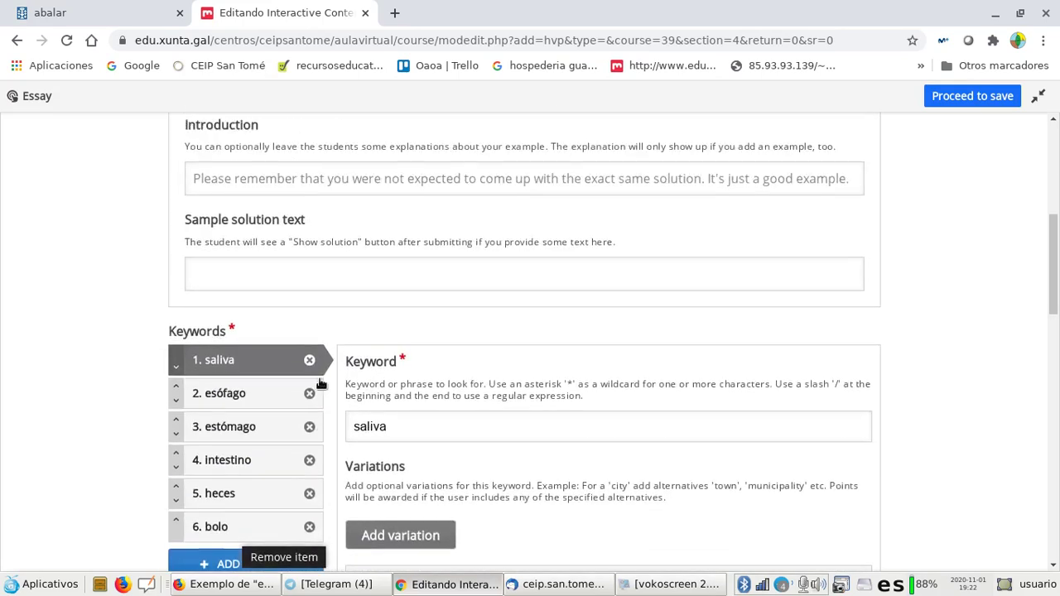
{"action": "scroll", "coordinate": [428, 338], "scroll_direction": "up", "scroll_amount": 3}
{"action": "scroll", "coordinate": [355, 357], "scroll_direction": "down", "scroll_amount": 2}
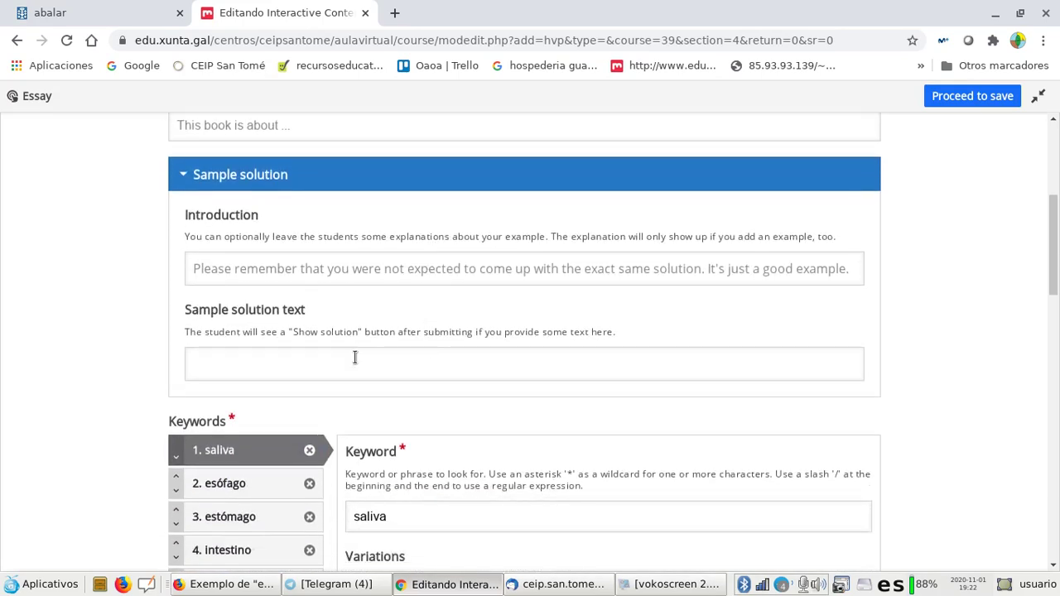
{"action": "left_click", "coordinate": [285, 361]}
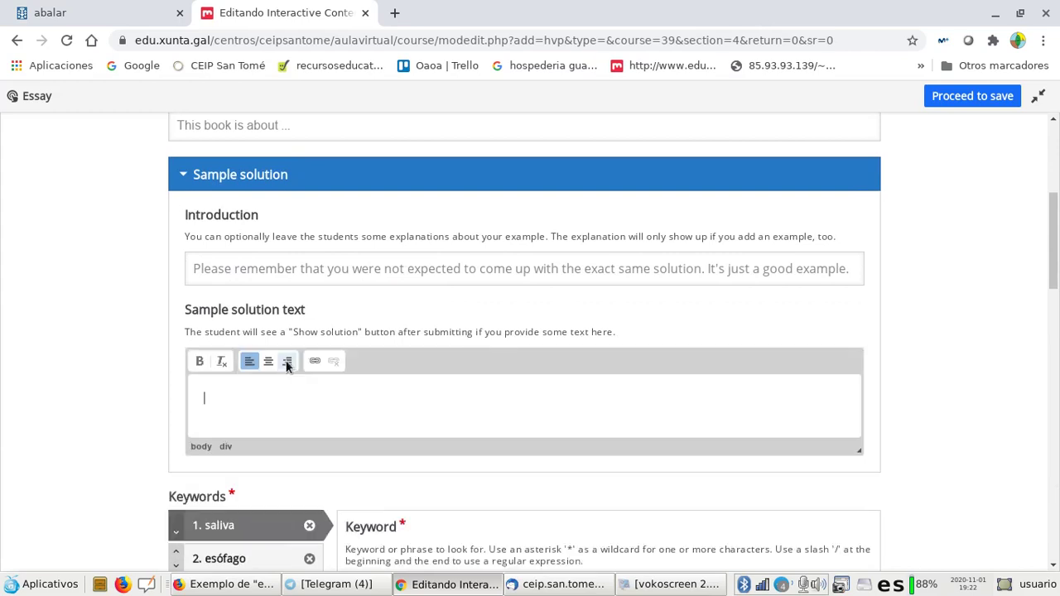
{"action": "left_click", "coordinate": [382, 385]}
{"action": "scroll", "coordinate": [408, 445], "scroll_direction": "down", "scroll_amount": 6}
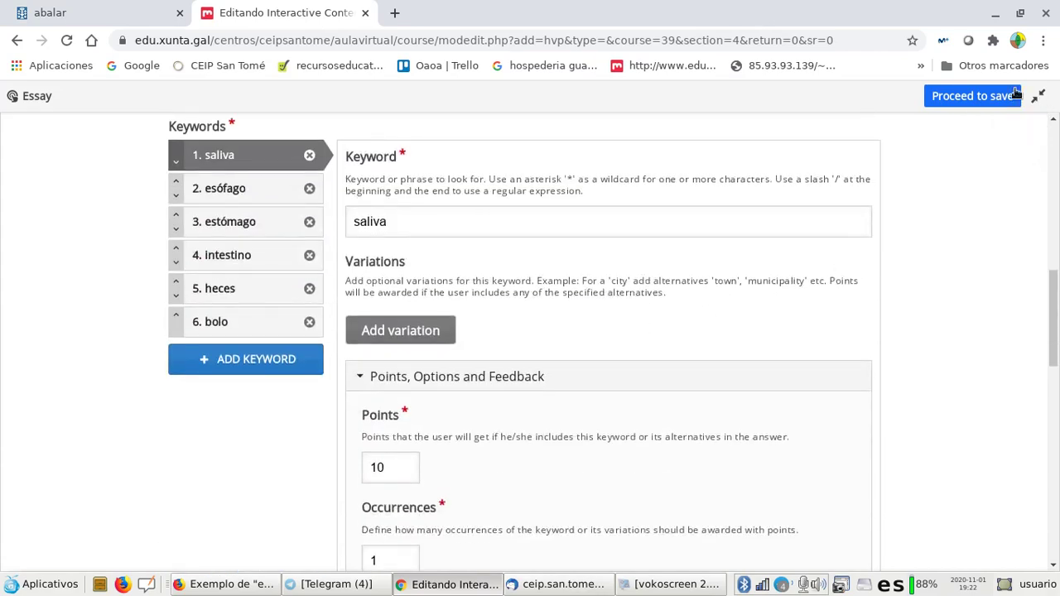
Finish editing the essay content, then save the activity and display it
{"action": "left_click", "coordinate": [974, 96]}
{"action": "scroll", "coordinate": [634, 350], "scroll_direction": "down", "scroll_amount": 10}
{"action": "scroll", "coordinate": [638, 415], "scroll_direction": "down", "scroll_amount": 20}
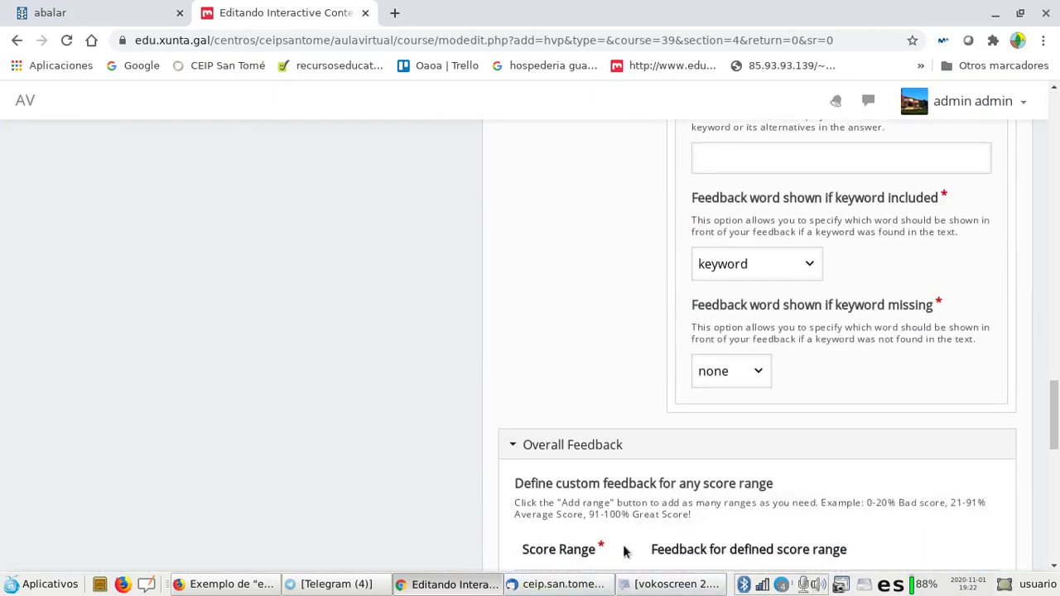
{"action": "scroll", "coordinate": [643, 522], "scroll_direction": "down", "scroll_amount": 12}
{"action": "left_click", "coordinate": [700, 414]}
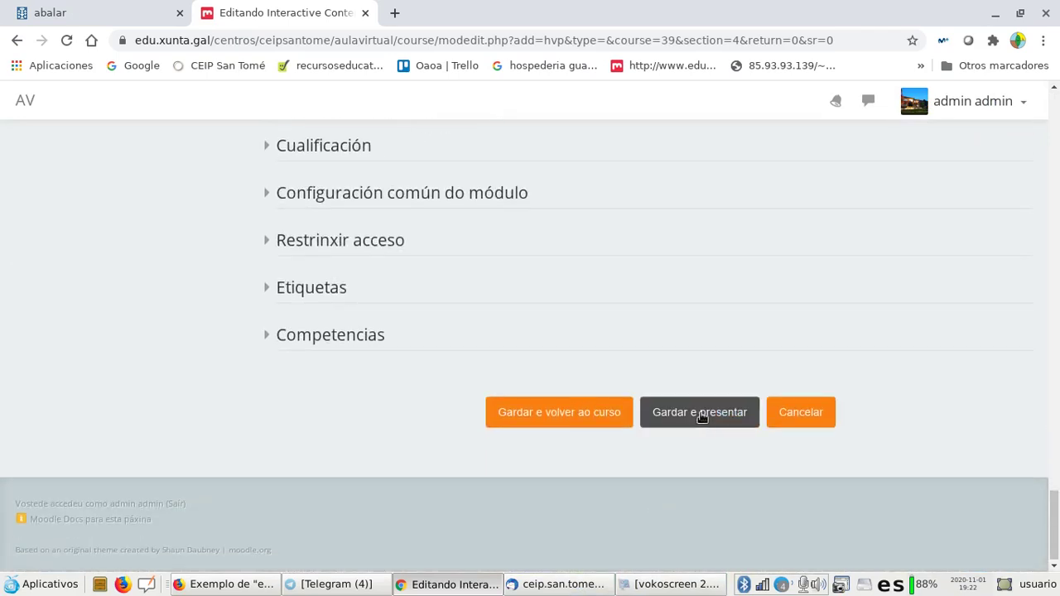
Switch to the example essay about the Paleolítico in Firefox and answer "Vivían da caza e da pesca e tamén da recolección."
{"action": "left_click", "coordinate": [212, 586]}
{"action": "left_click", "coordinate": [417, 342]}
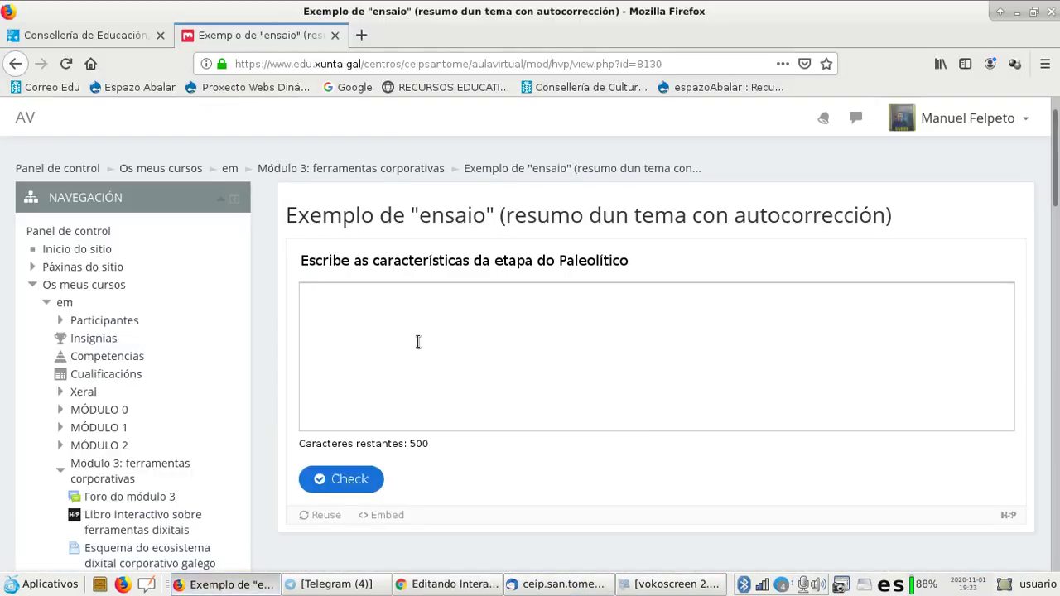
{"action": "type", "text": "Vivían da c"}
{"action": "key", "text": "BackSpace"}
{"action": "key", "text": "BackSpace"}
{"action": "type", "text": "caza e da"}
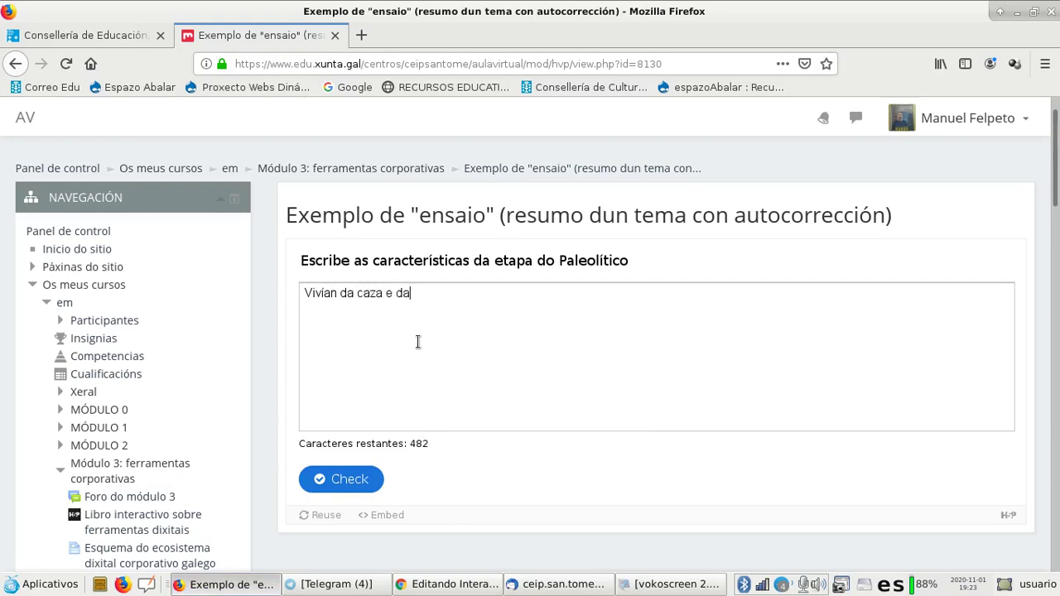
{"action": "type", "text": " pesca e tamén da re"}
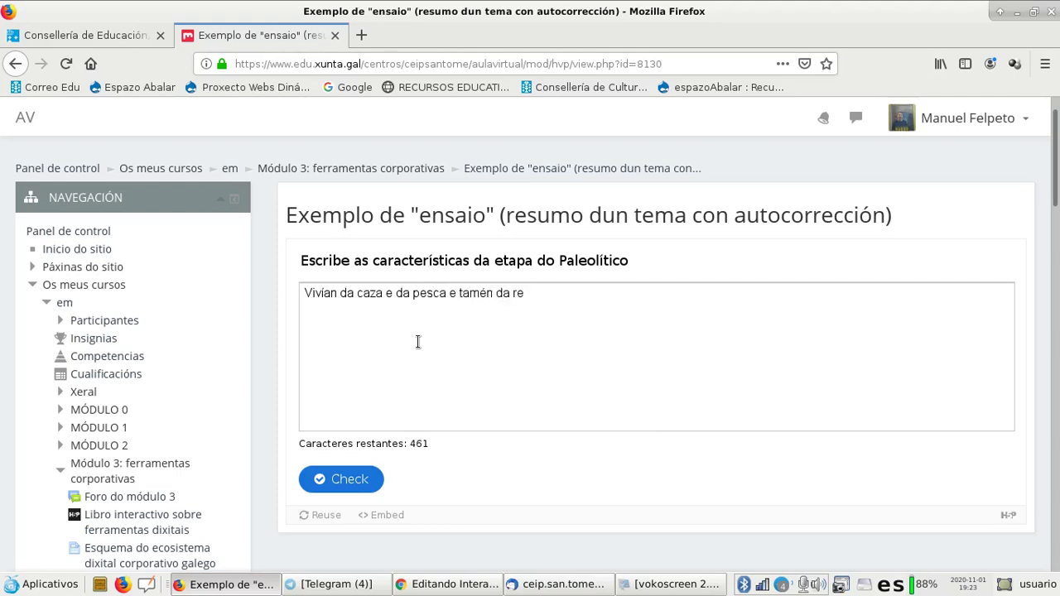
{"action": "type", "text": "colección."}
Add the lines "Facían Pinturas Rupestres." and "Eran nómades." to the essay answer and check it
{"action": "key", "text": "Return"}
{"action": "type", "text": "Facian "}
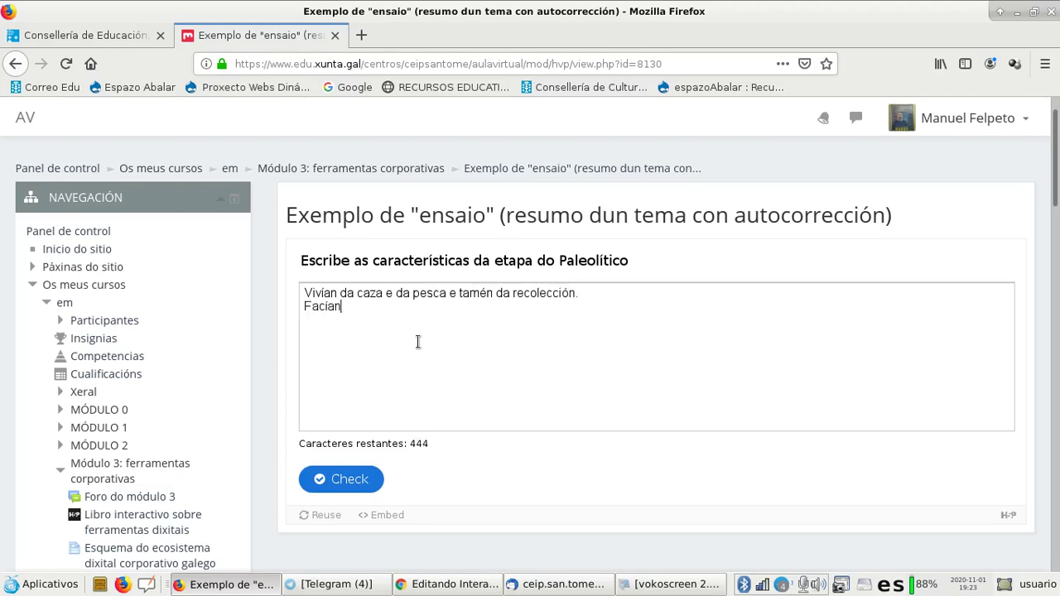
{"action": "type", "text": "Pinturas Rupes"}
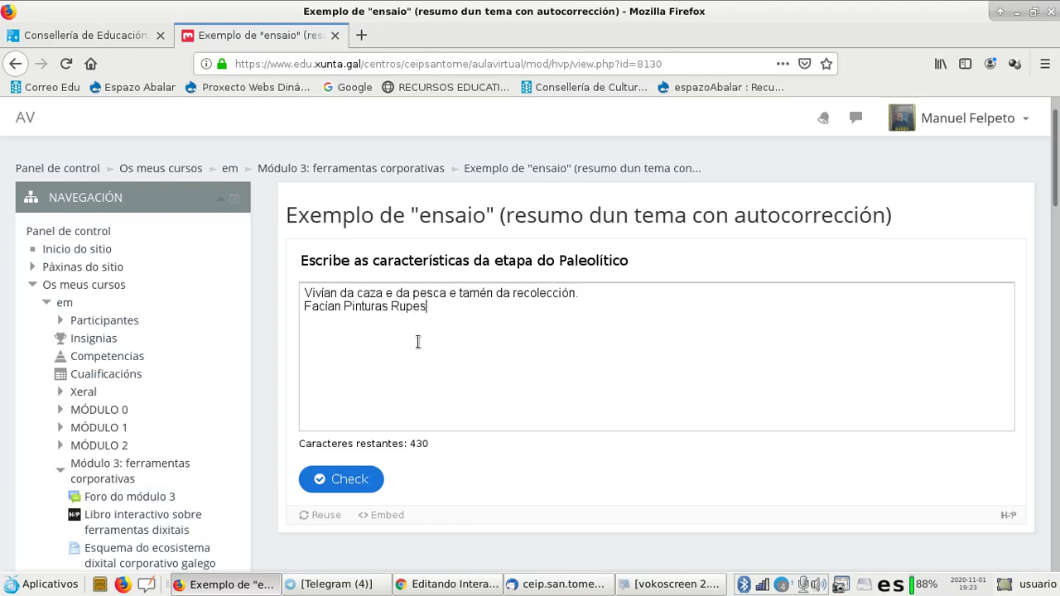
{"action": "type", "text": "tres."}
{"action": "key", "text": "Return"}
{"action": "type", "text": "Eran nómades."}
{"action": "left_click", "coordinate": [346, 481]}
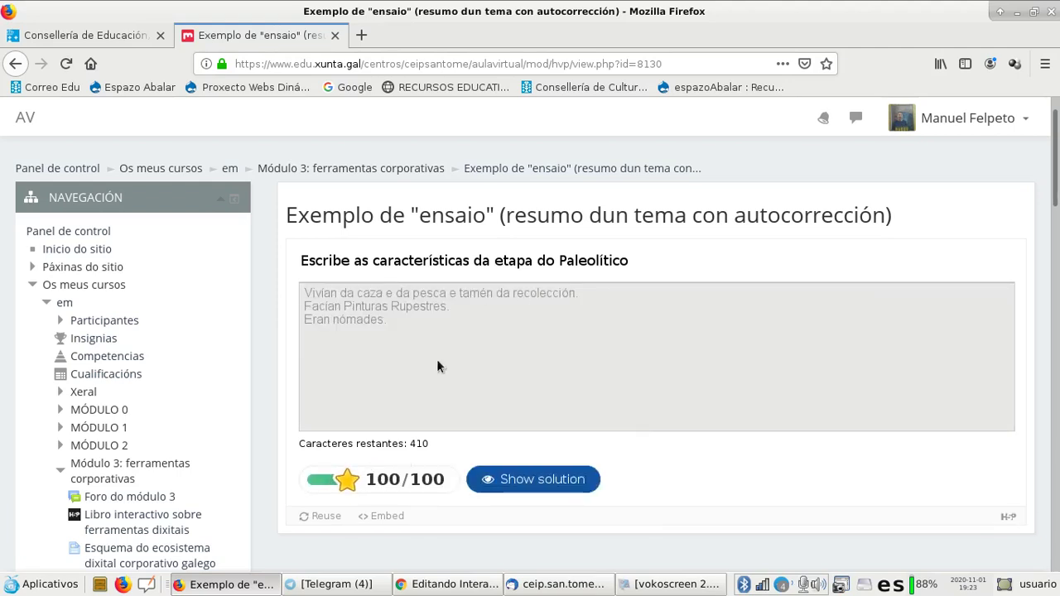
Show the essay's sample solution and compare it with the submitted answer
{"action": "scroll", "coordinate": [705, 362], "scroll_direction": "down", "scroll_amount": 3}
{"action": "scroll", "coordinate": [757, 356], "scroll_direction": "up", "scroll_amount": 2}
{"action": "left_click", "coordinate": [580, 438]}
{"action": "scroll", "coordinate": [735, 417], "scroll_direction": "down", "scroll_amount": 3}
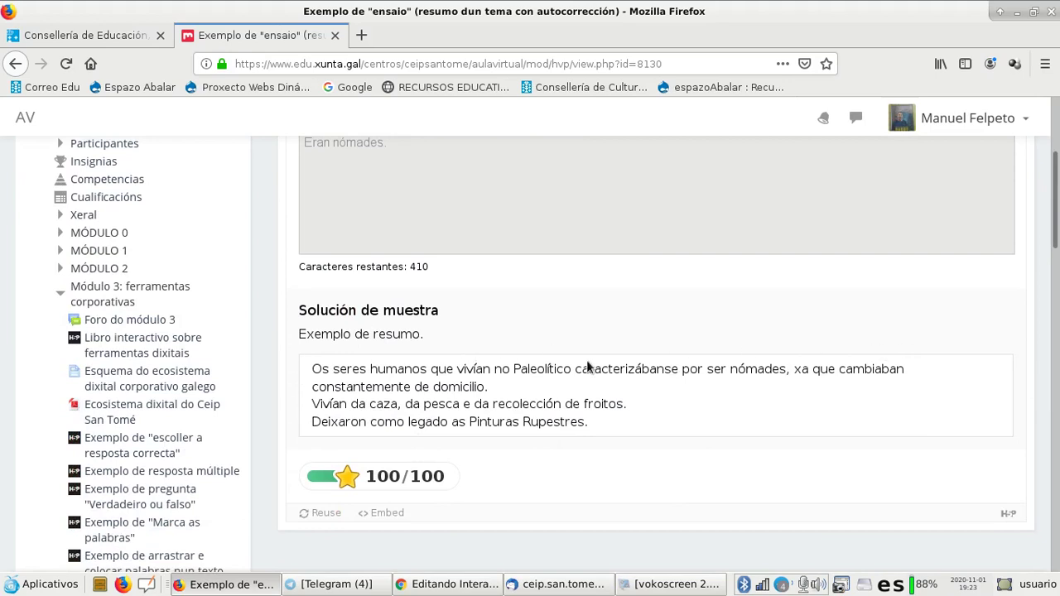
{"action": "scroll", "coordinate": [587, 364], "scroll_direction": "up", "scroll_amount": 2}
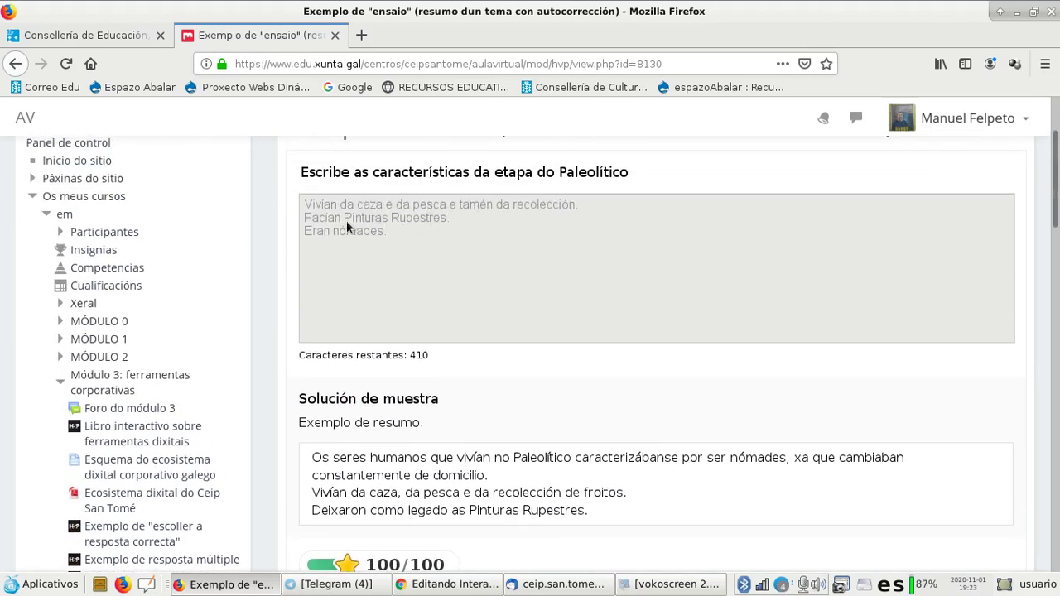
{"action": "scroll", "coordinate": [738, 266], "scroll_direction": "down", "scroll_amount": 3}
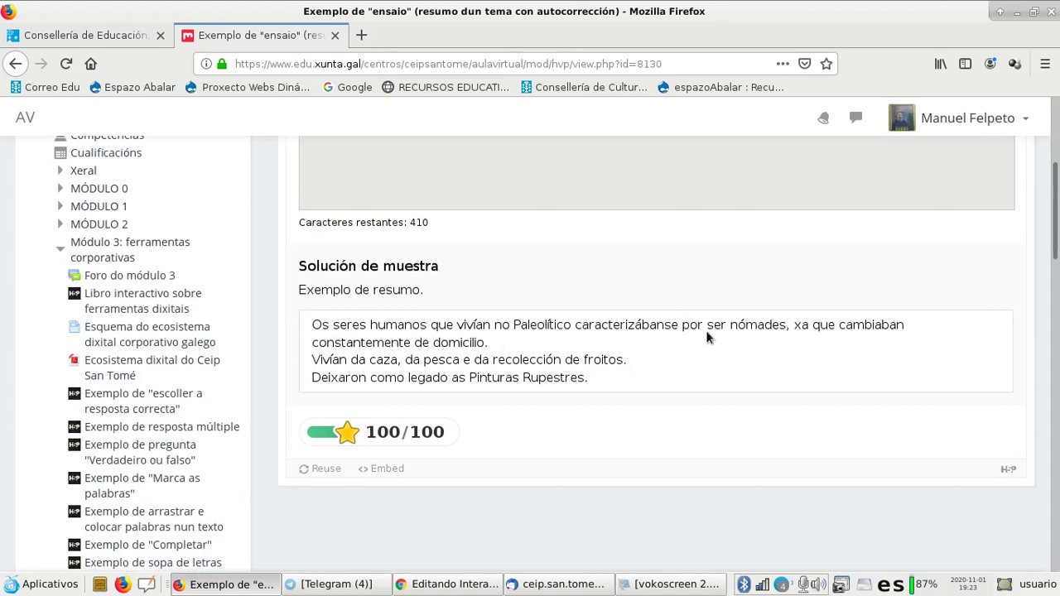
{"action": "scroll", "coordinate": [779, 385], "scroll_direction": "up", "scroll_amount": 5}
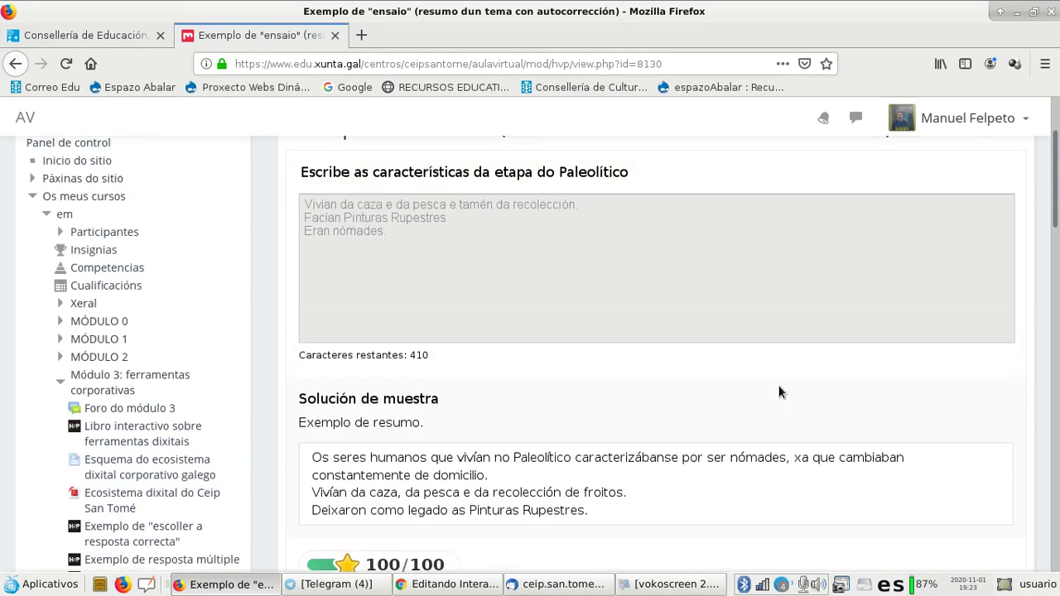
{"action": "scroll", "coordinate": [789, 374], "scroll_direction": "down", "scroll_amount": 2}
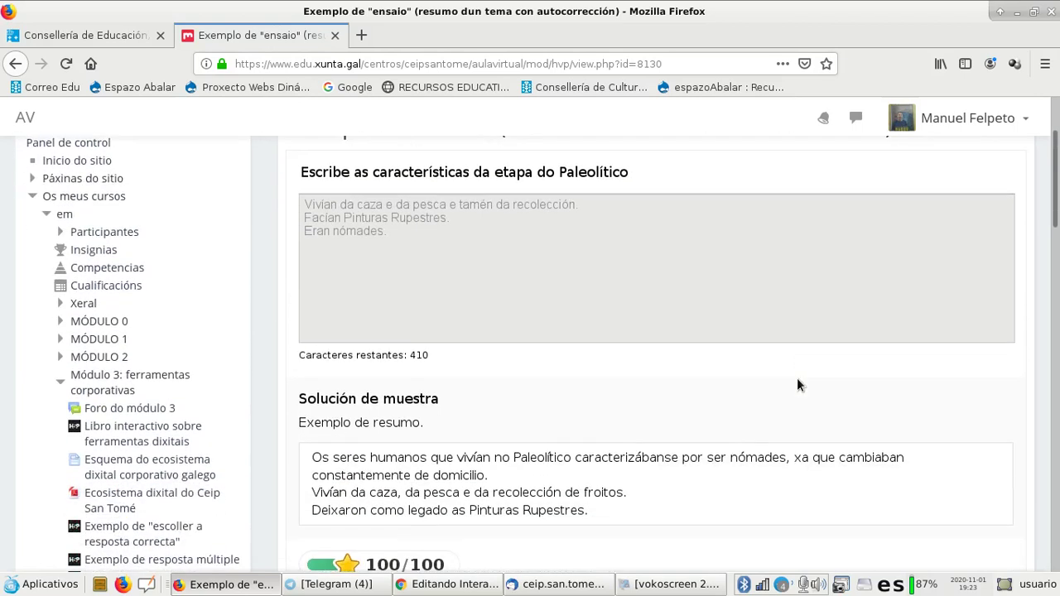